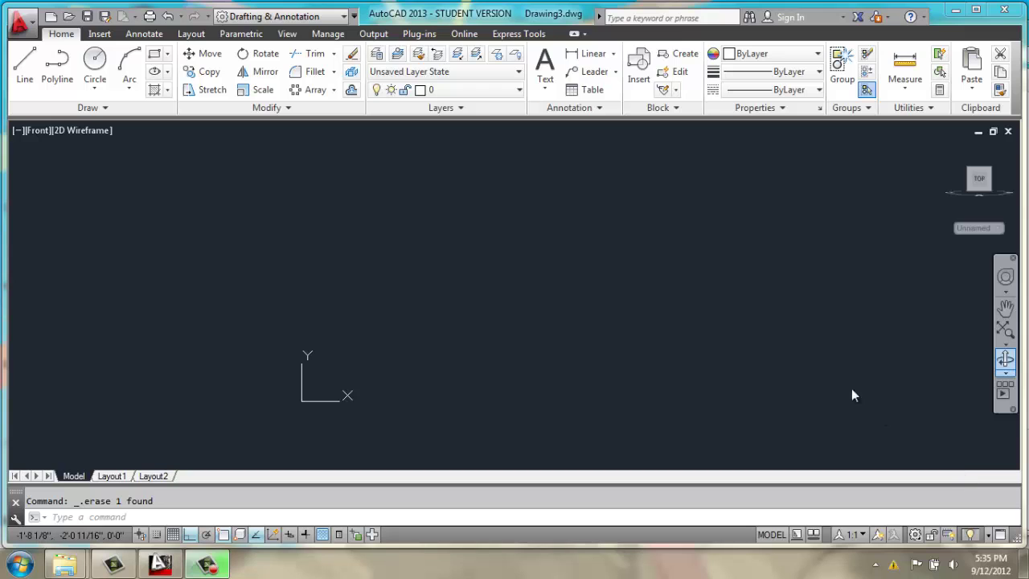
Draw a closed polyline from 0,0: 68 up, 0.25 across, 68 down, then close.
click(69, 69)
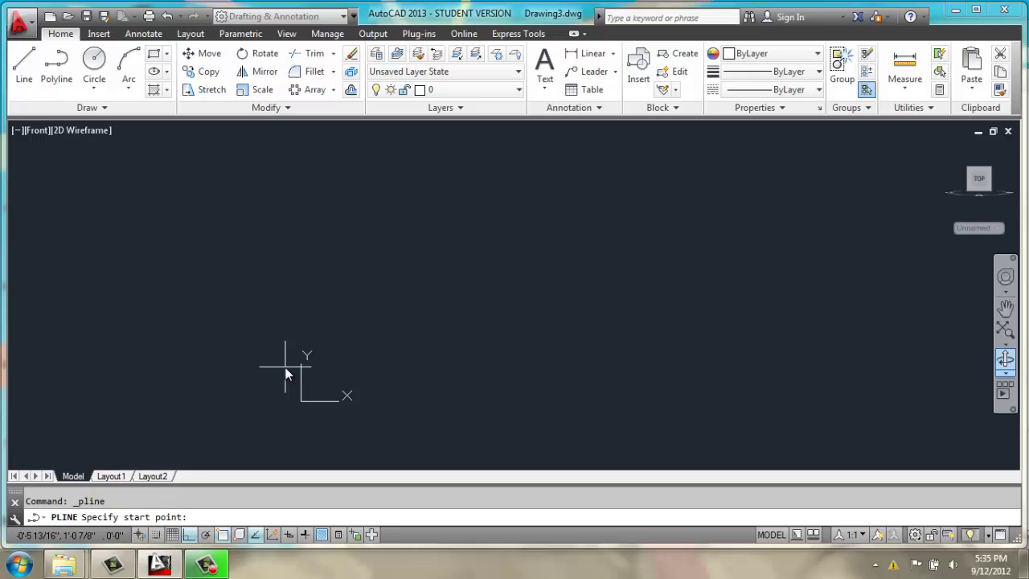
text(0,0)
key(Return)
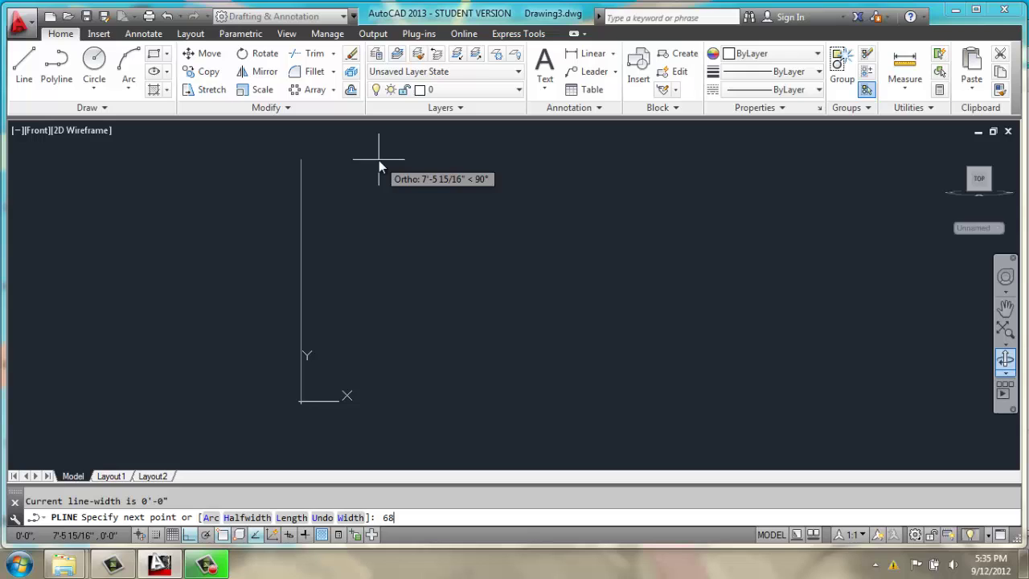
text(68)
key(Return)
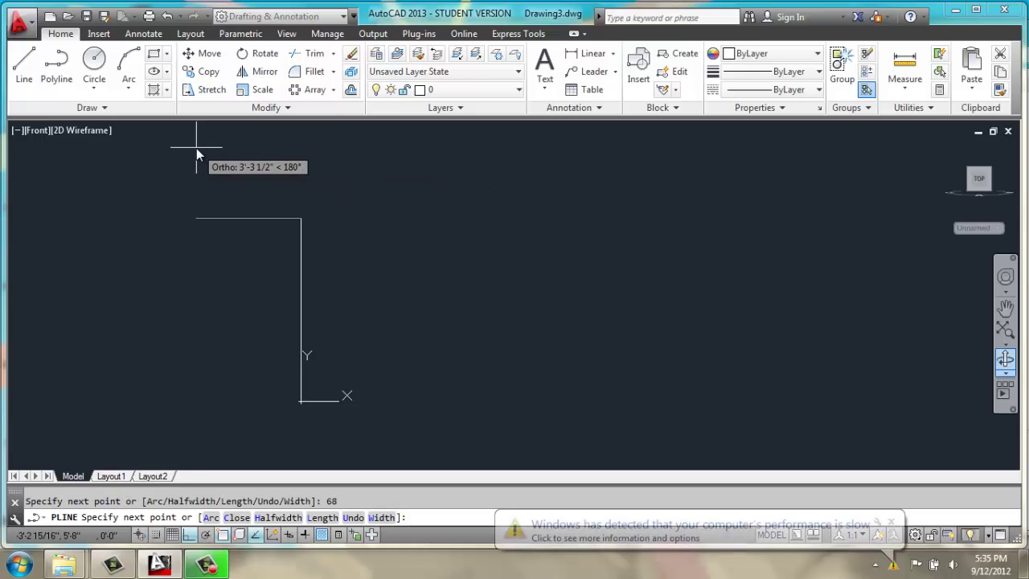
text(.25)
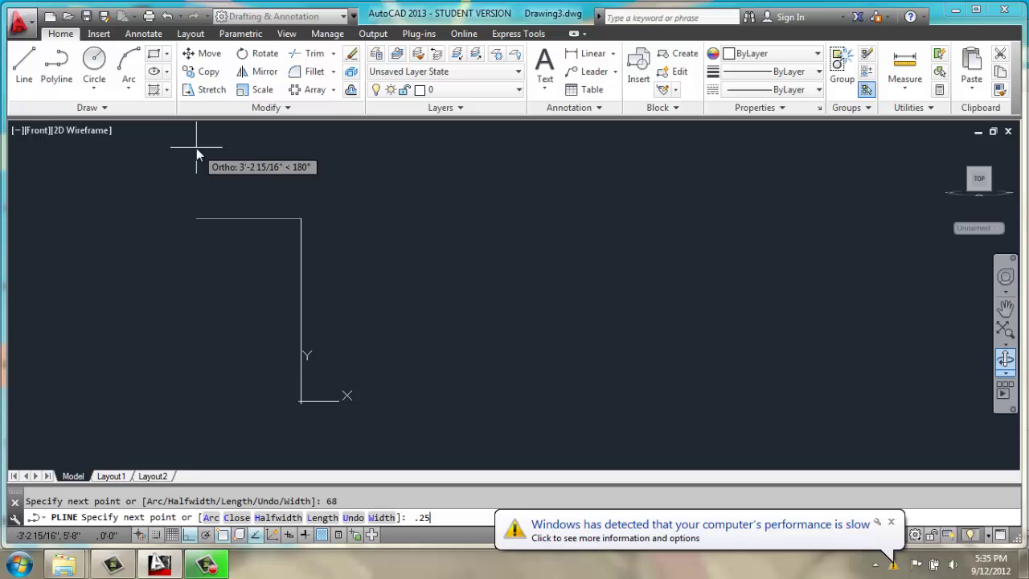
key(Return)
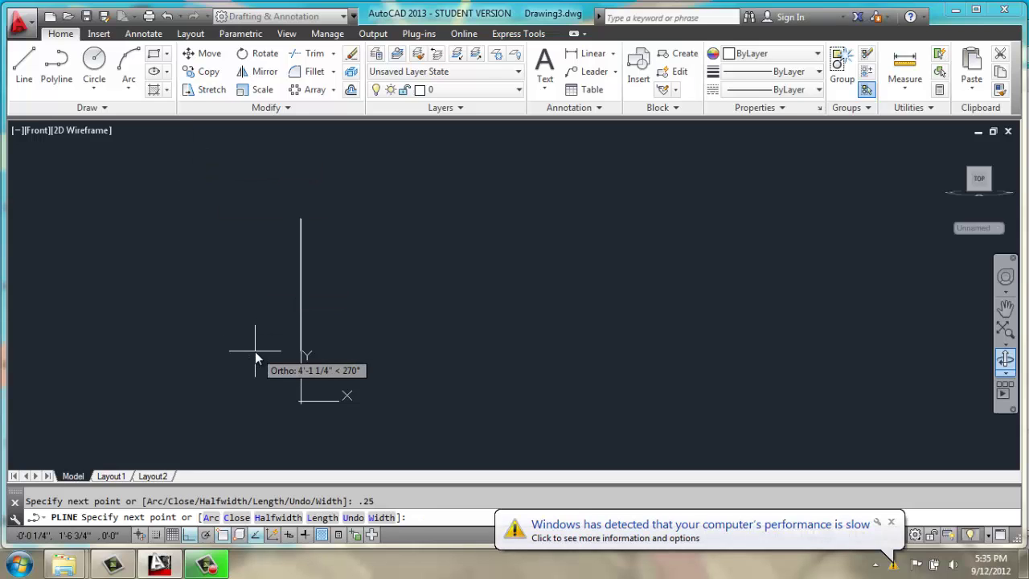
text(68)
key(Return)
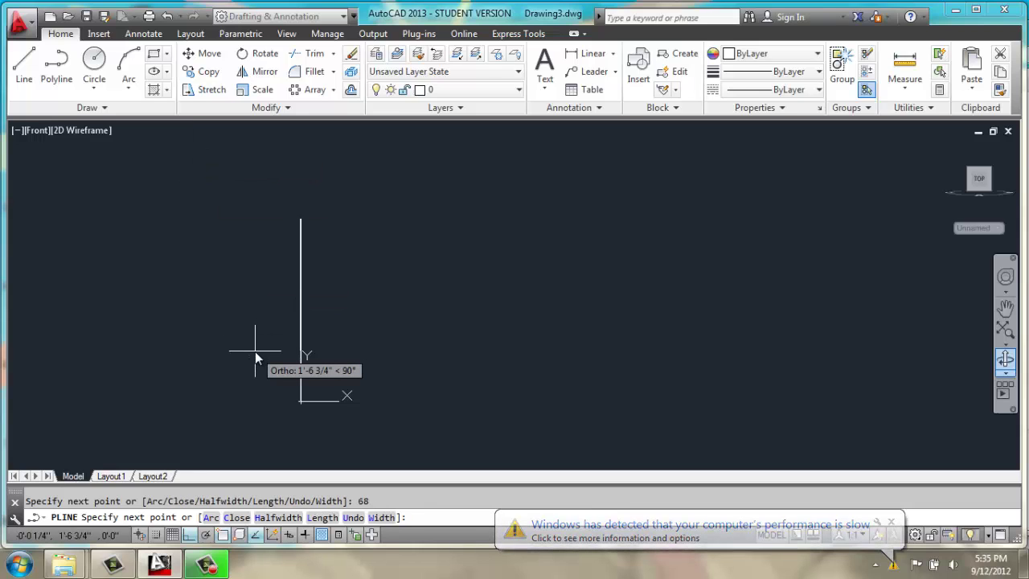
text(c)
key(Return)
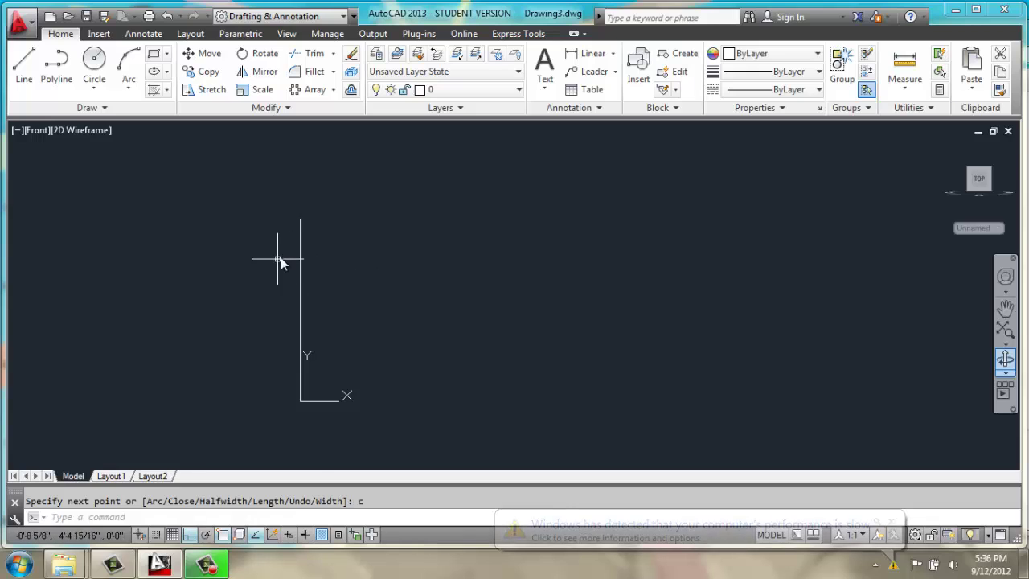
scroll(266, 277, up, 3)
scroll(268, 275, down, 3)
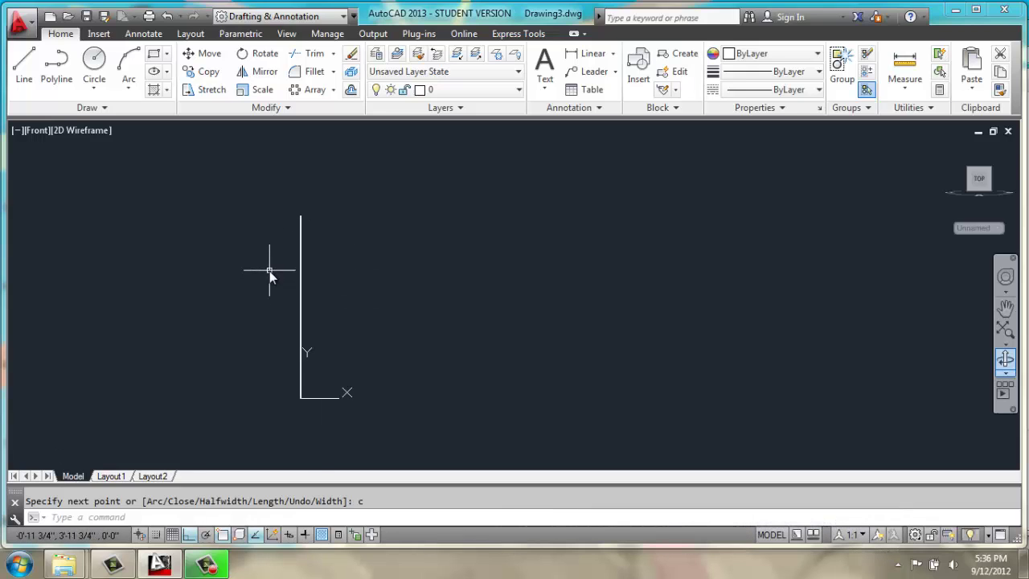
Rotate the 68 x 0.25 outline -5 degrees about its lower endpoint.
middle_drag(270, 271, 278, 274)
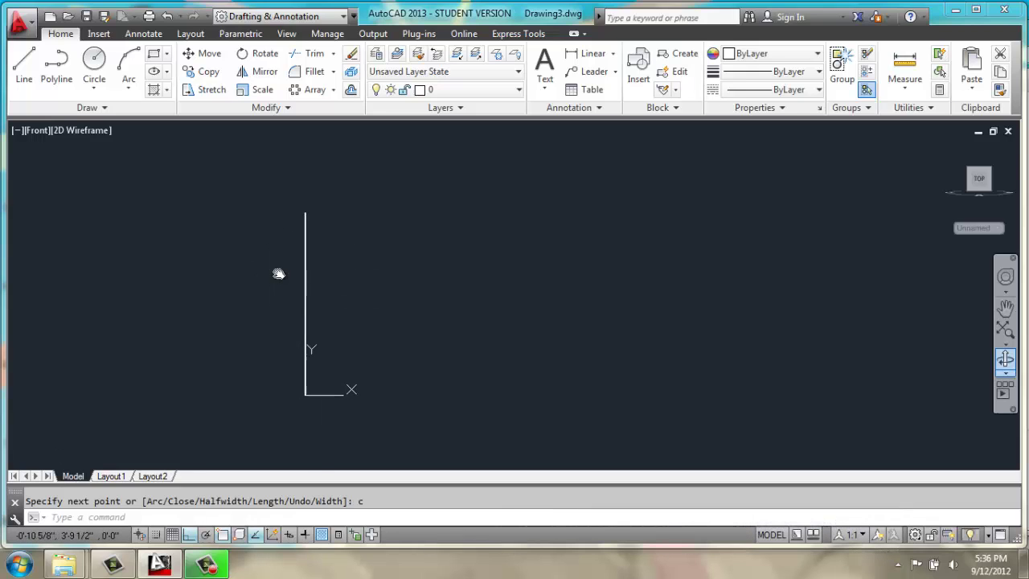
click(259, 53)
click(331, 193)
click(287, 240)
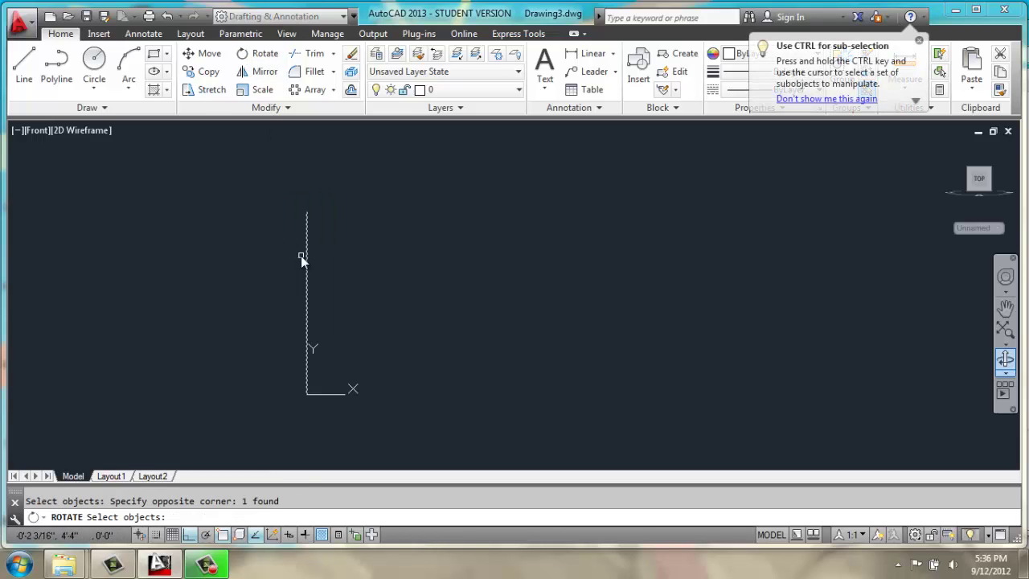
key(Return)
scroll(322, 432, up, 4)
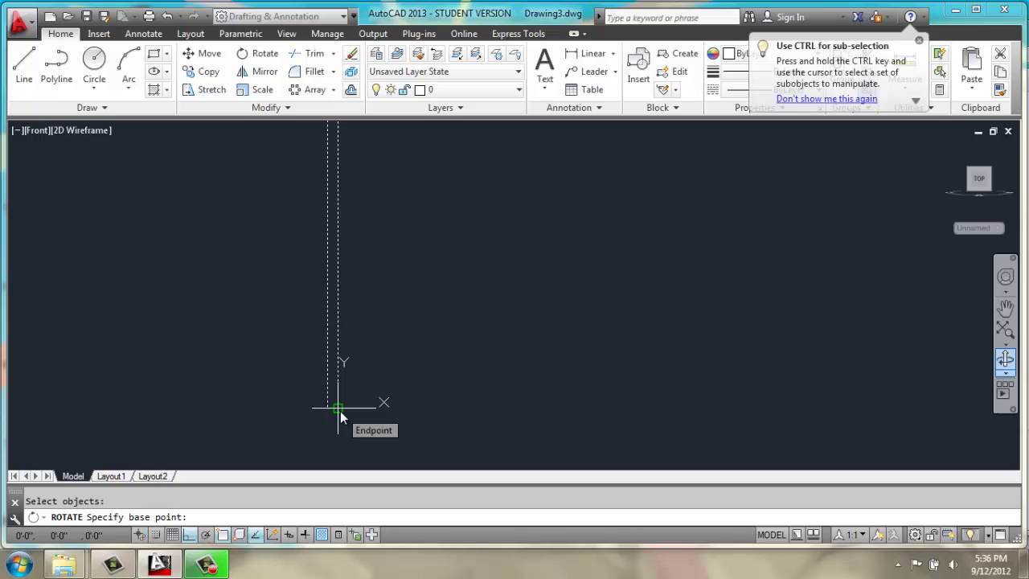
click(339, 409)
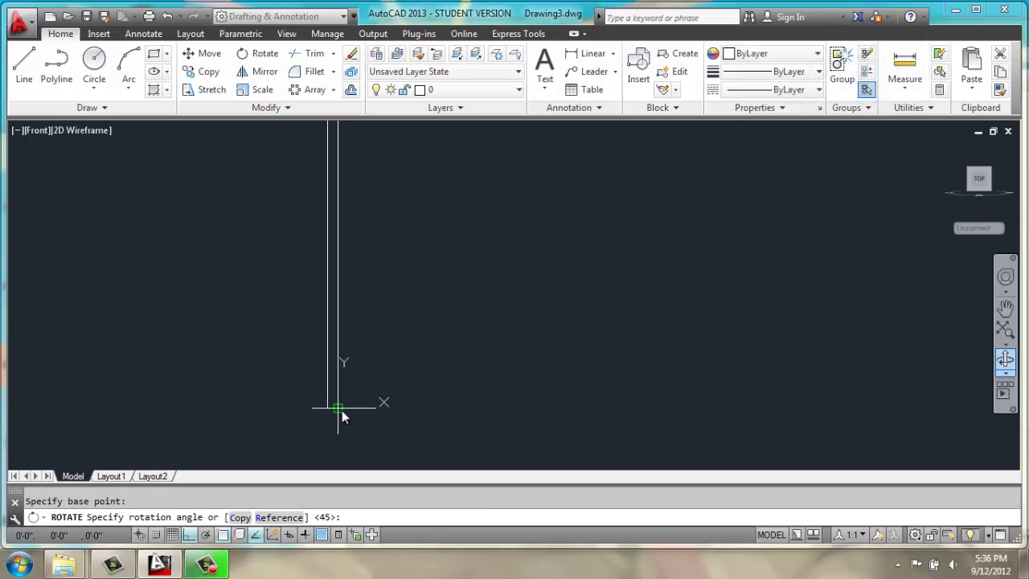
text(-5)
key(Return)
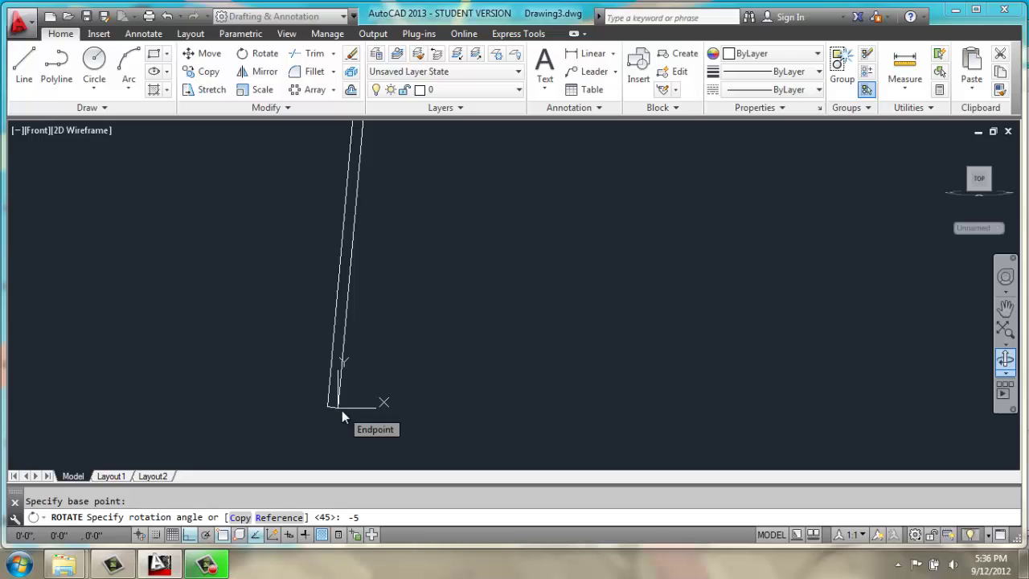
mouse_move(341, 410)
middle_down()
mouse_move(343, 339)
mouse_move(363, 289)
mouse_move(423, 227)
mouse_move(372, 310)
mouse_move(401, 272)
middle_up()
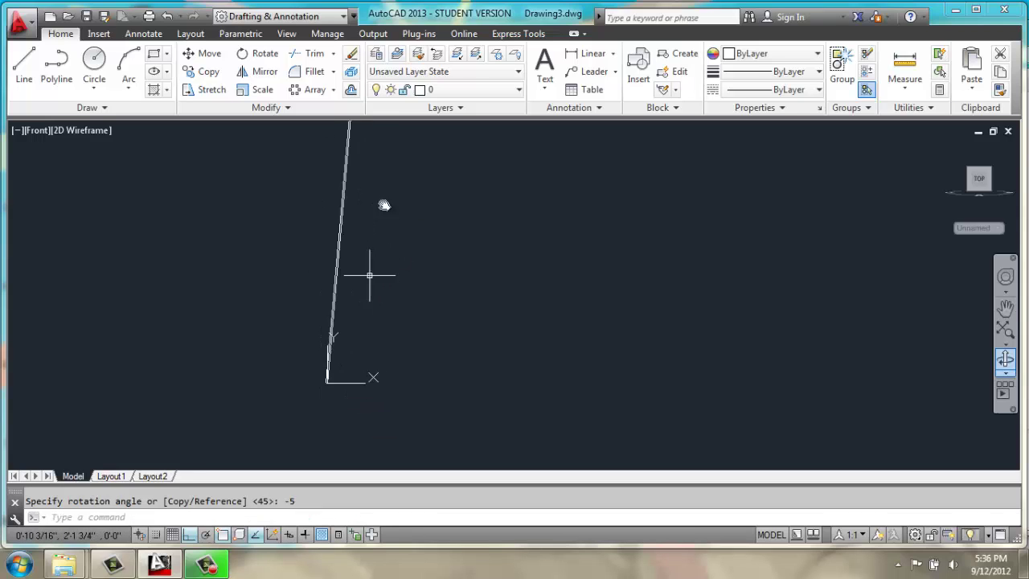
middle_drag(383, 205, 347, 278)
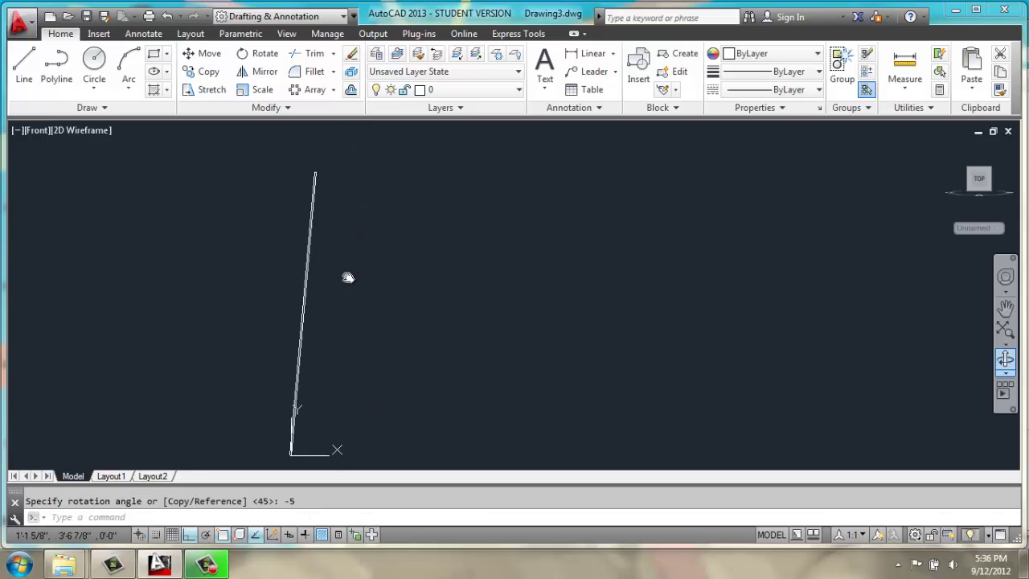
Switch the viewport to the SW Isometric view.
click(46, 131)
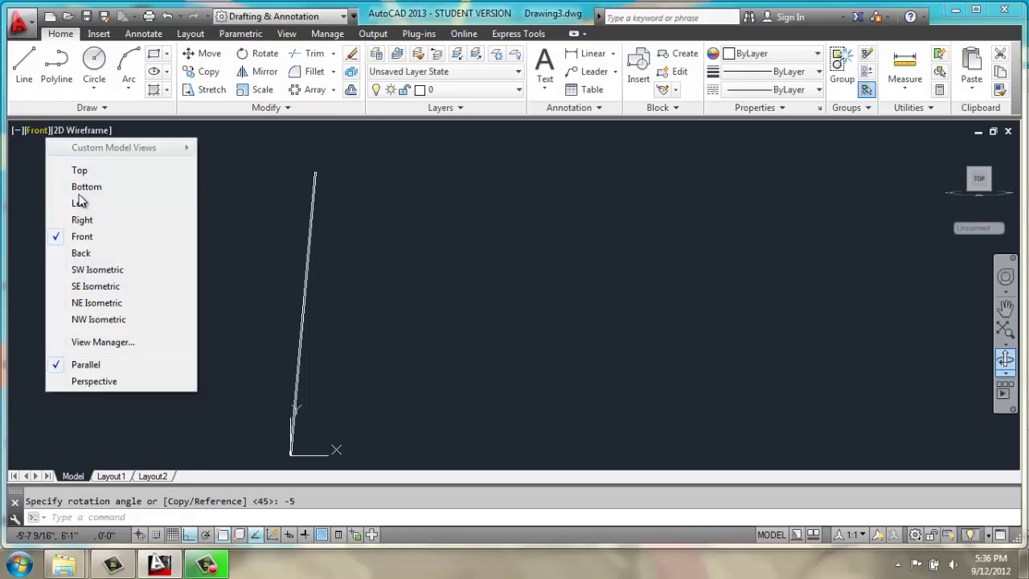
click(98, 270)
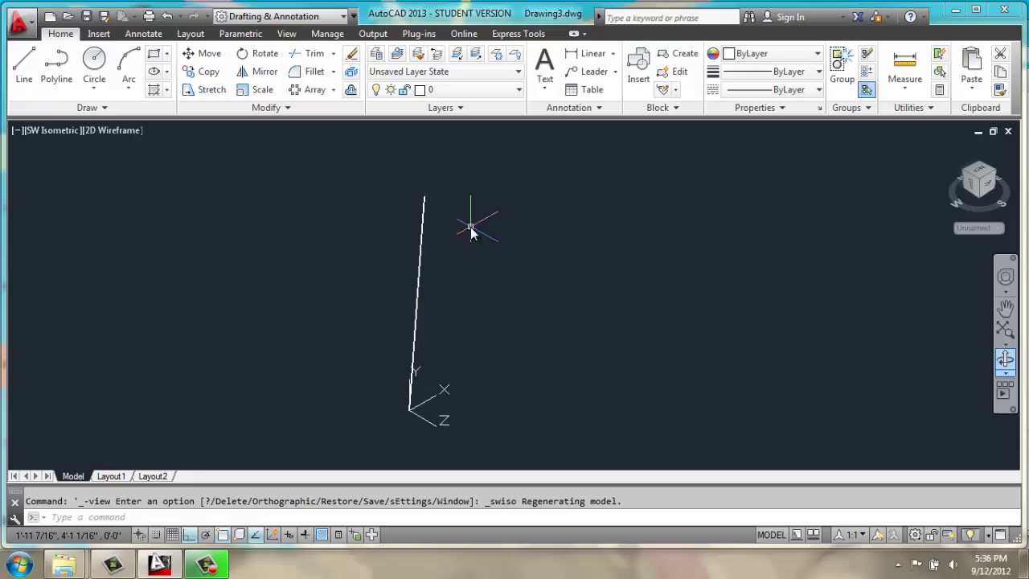
scroll(459, 238, up, 2)
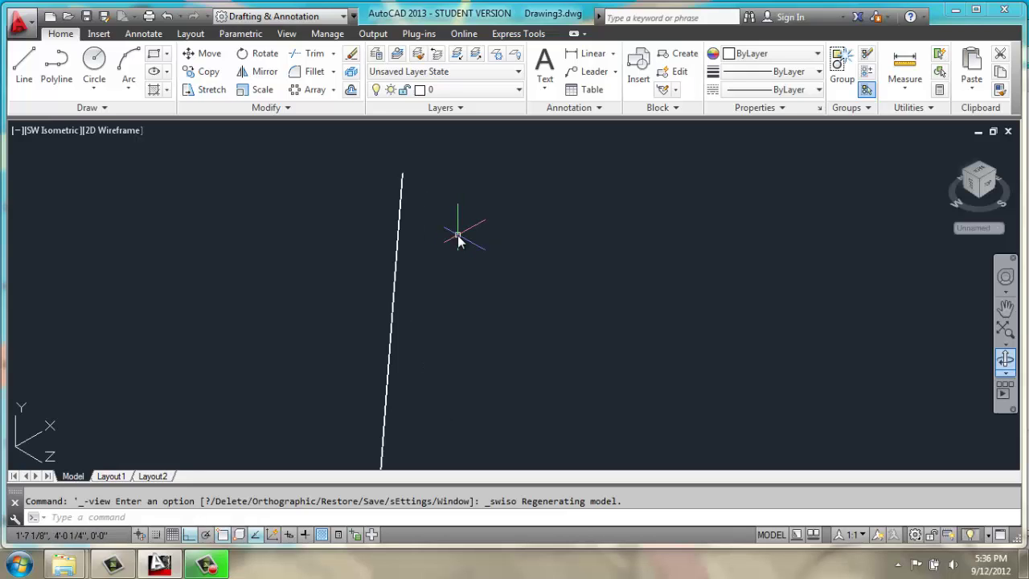
Extrude the tilted outline to a height of 1 with EXT, forming the solid leg.
key(Escape)
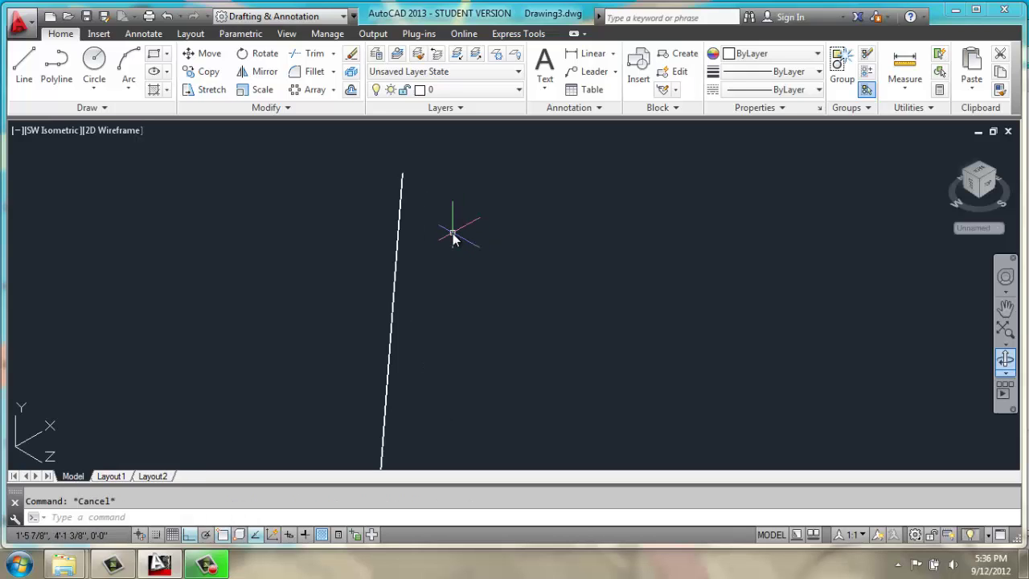
text(ext)
key(Return)
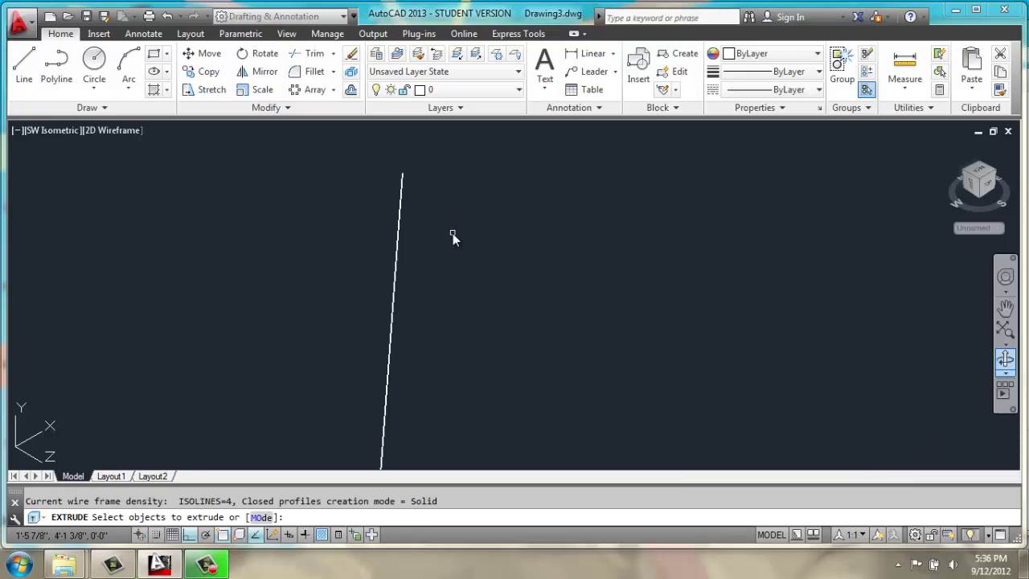
click(400, 204)
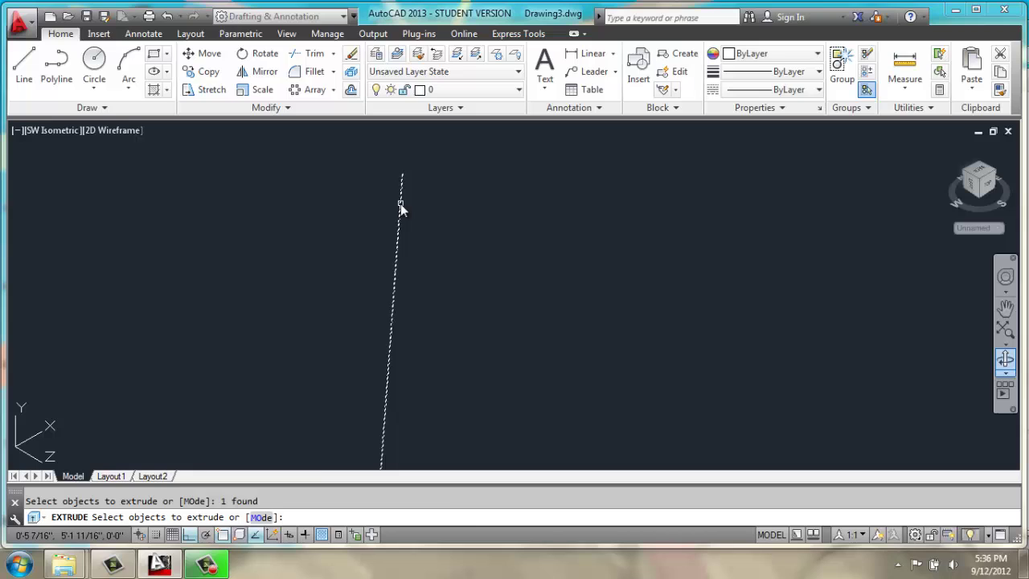
key(Return)
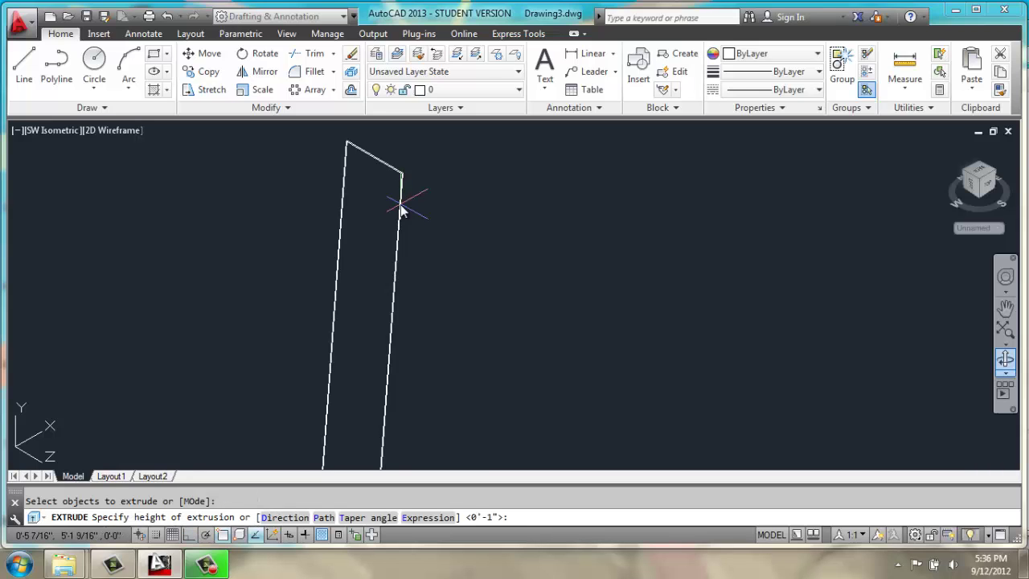
text(1)
key(Return)
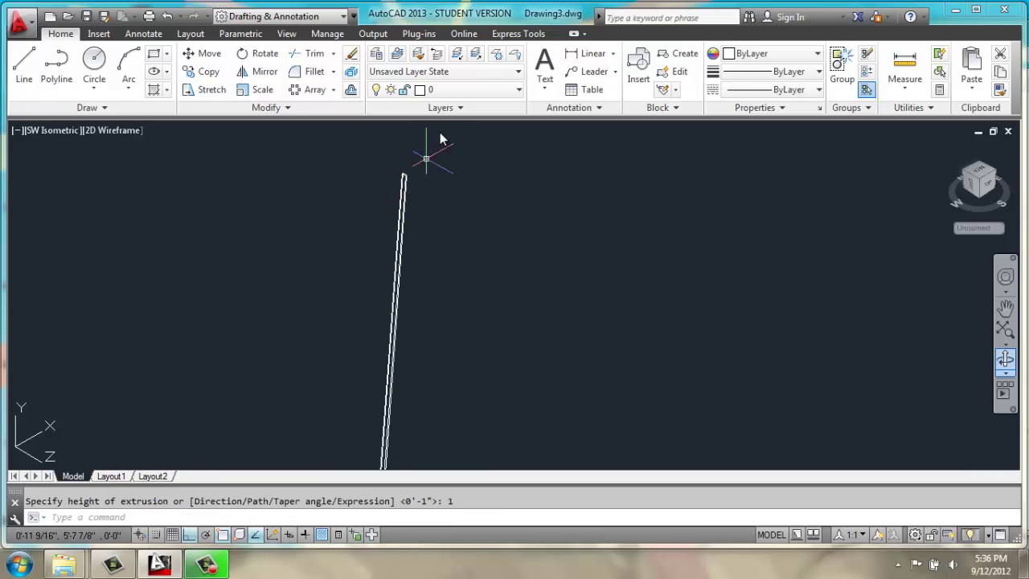
scroll(406, 173, down, 3)
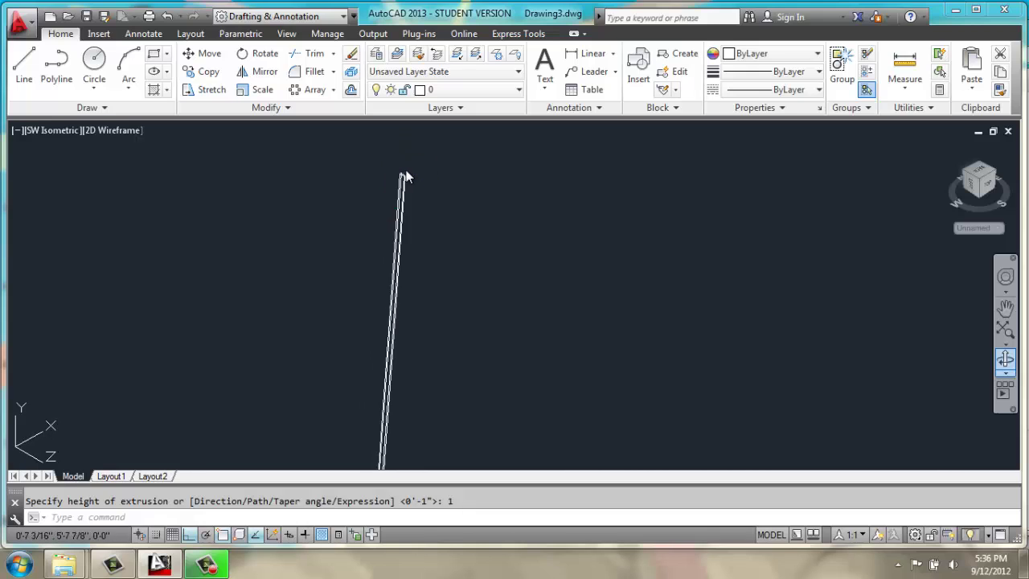
middle_drag(405, 173, 422, 204)
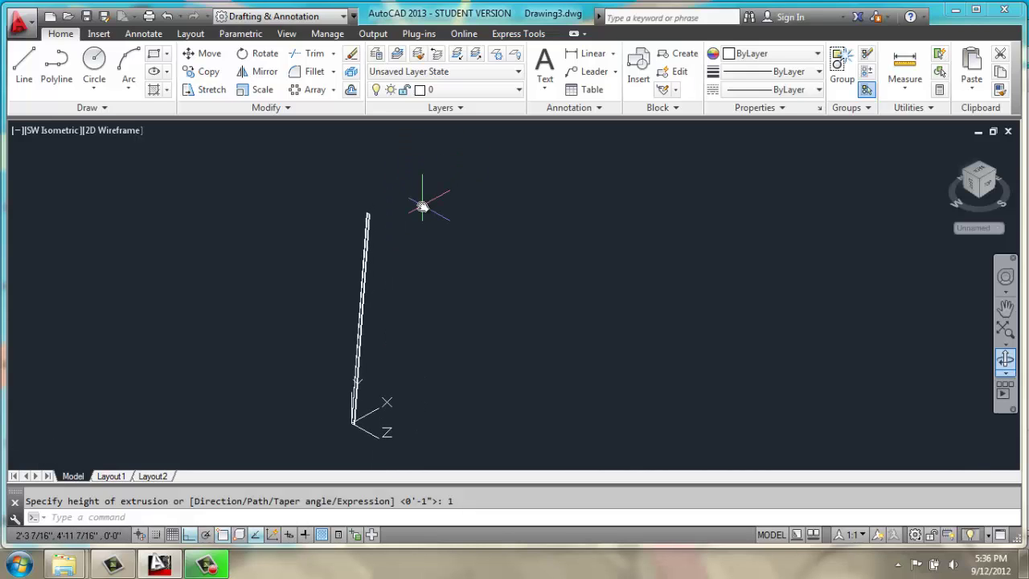
key(Escape)
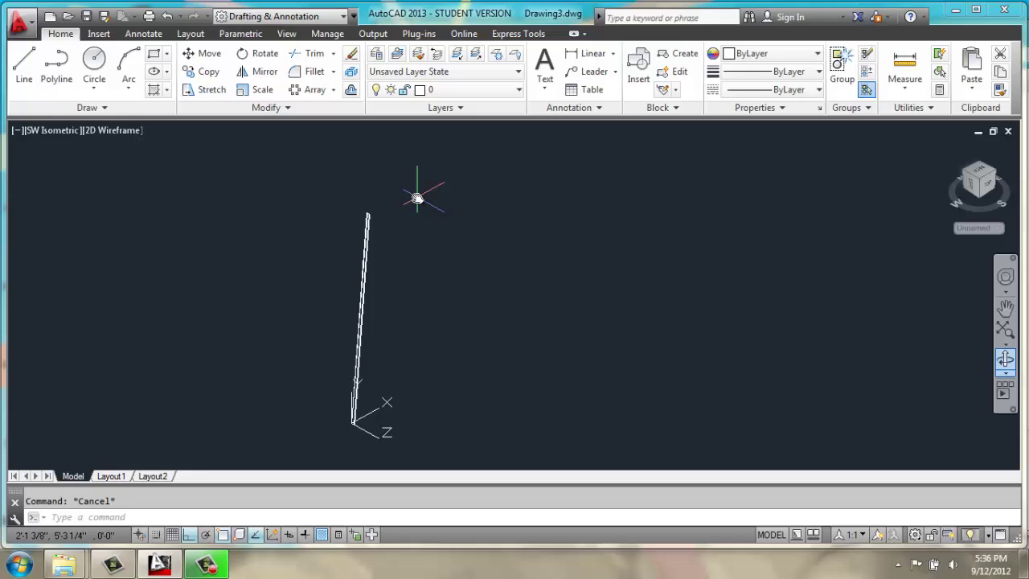
Reset the UCS to World.
text(ucs)
key(Return)
text(w)
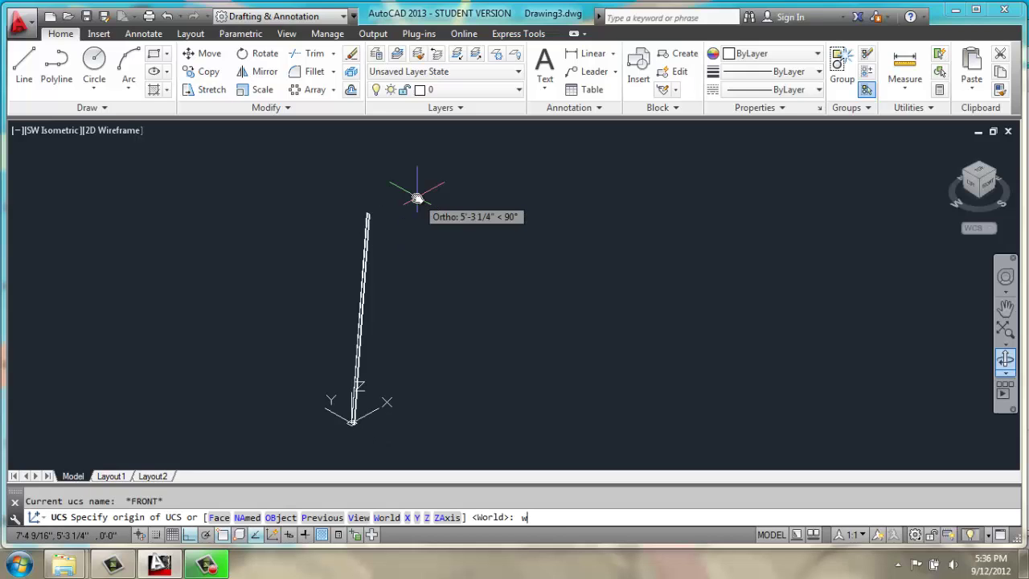
key(Return)
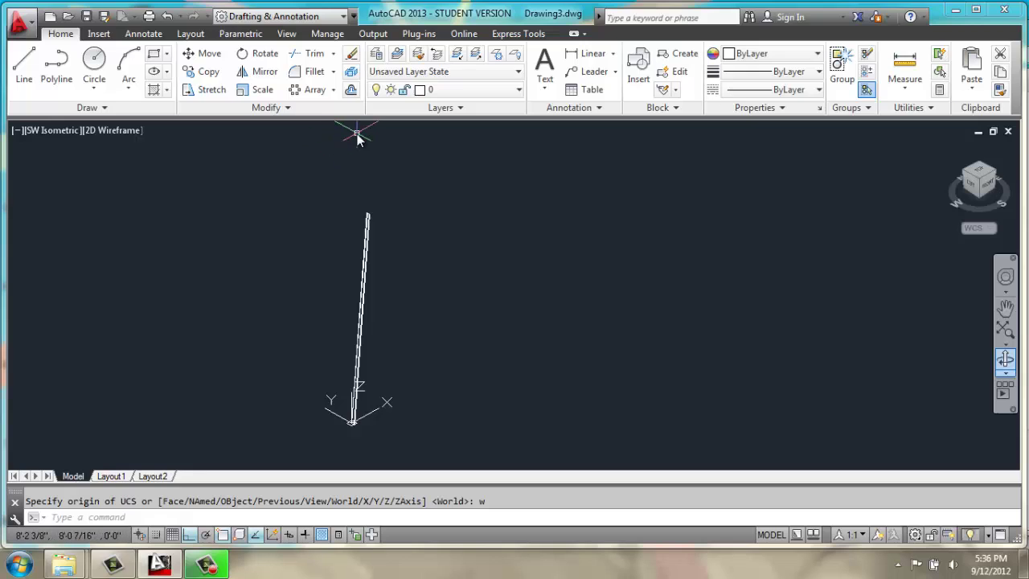
Set the default elevation to 68 with ELEV, keeping thickness at 0.
text(elev)
key(Return)
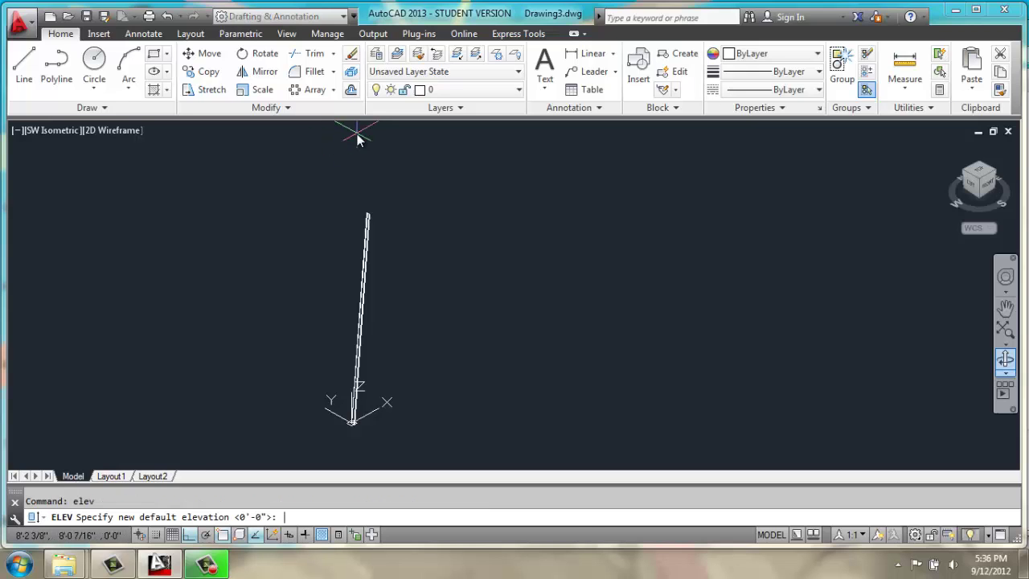
key(Return)
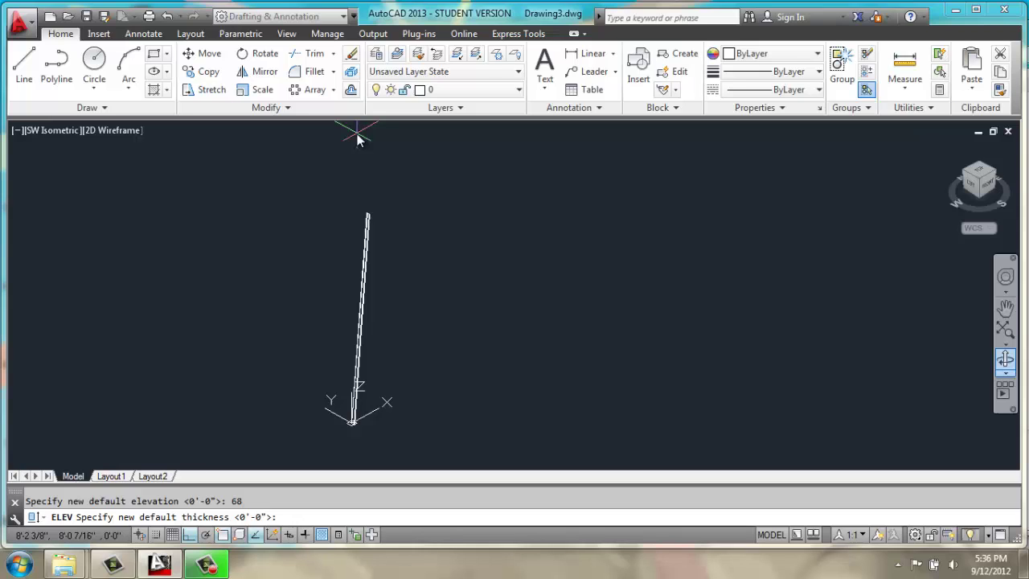
key(Return)
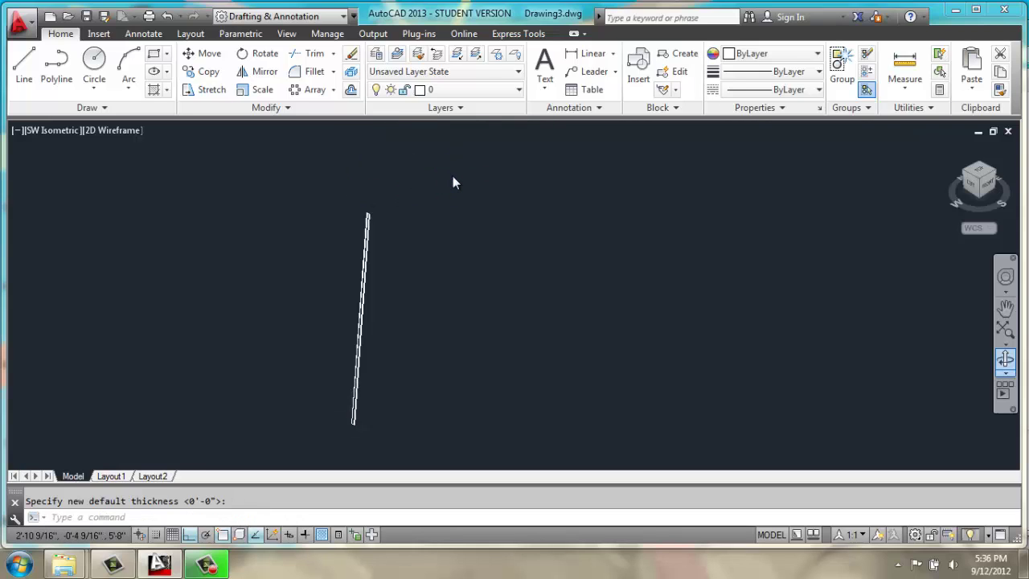
shift+middle_drag(453, 179, 478, 182)
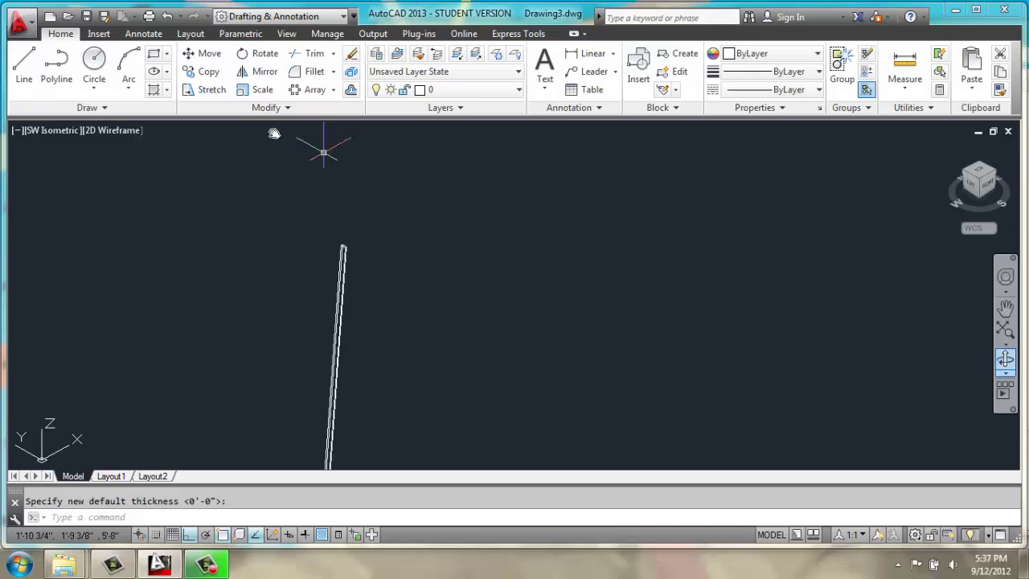
Draw concentric circles of radius 2 and radius 3 above the leg at elevation 68.
click(94, 65)
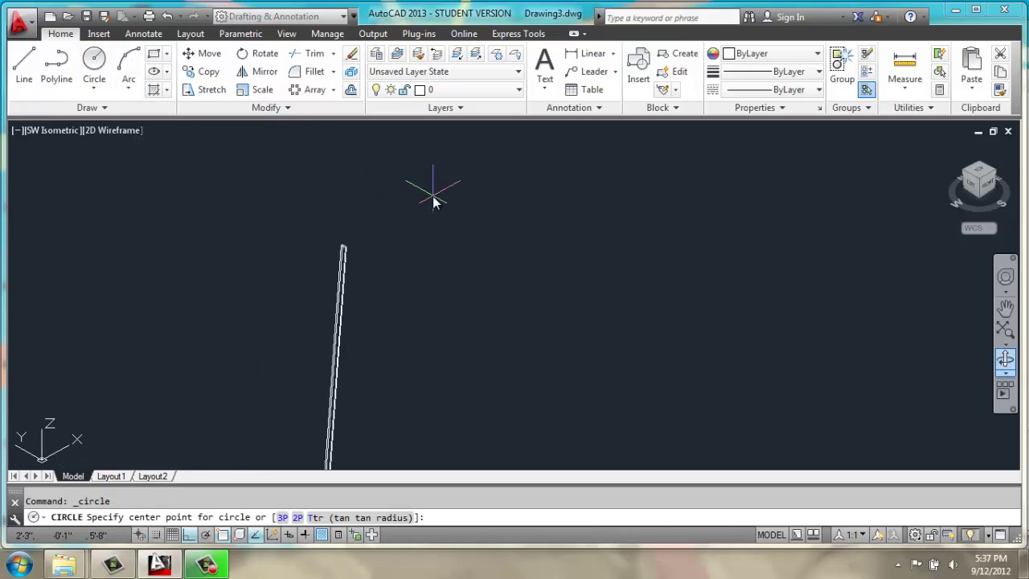
click(434, 196)
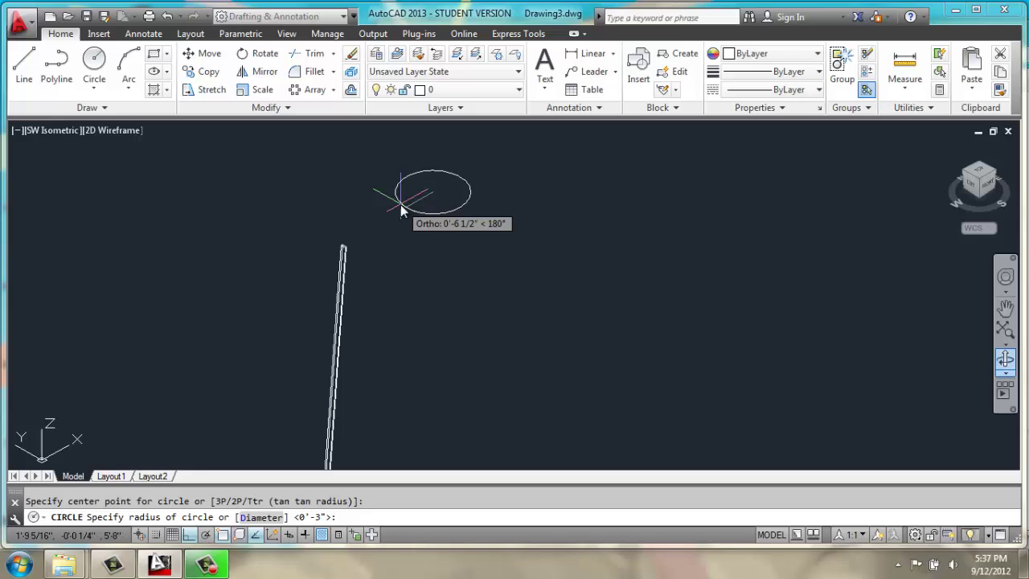
text(2)
key(Return)
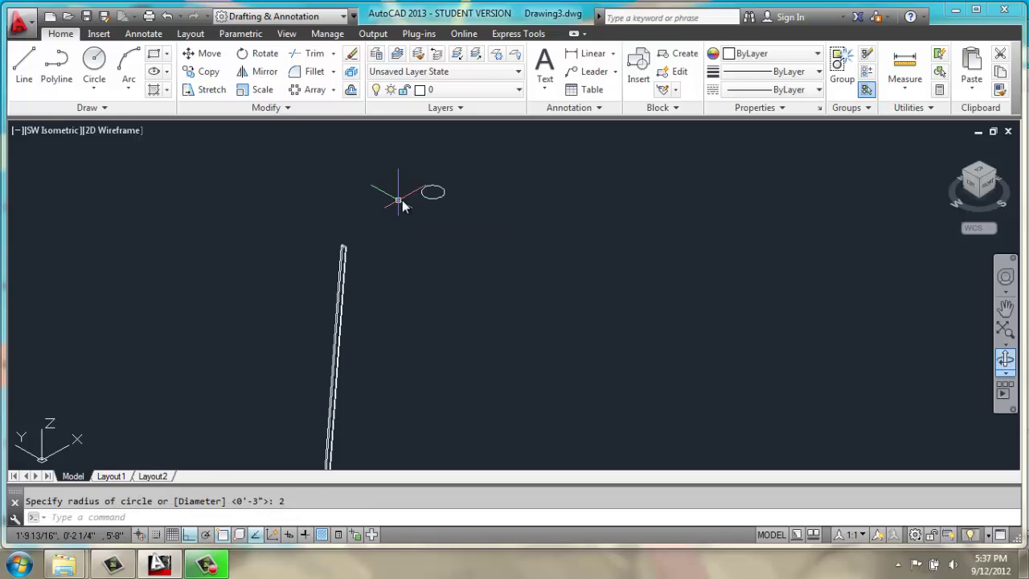
scroll(415, 165, up, 2)
scroll(415, 165, up, 2)
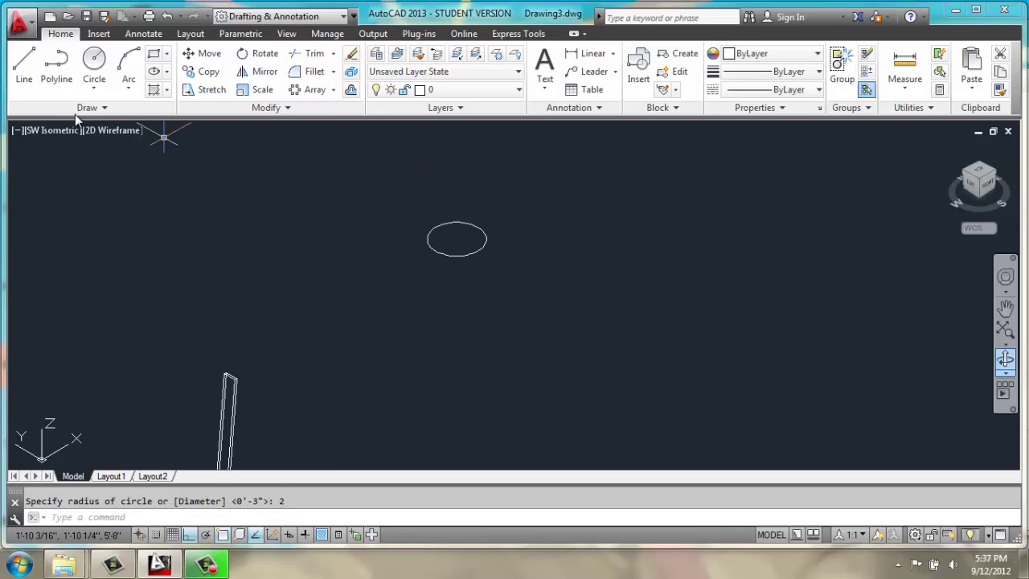
click(94, 64)
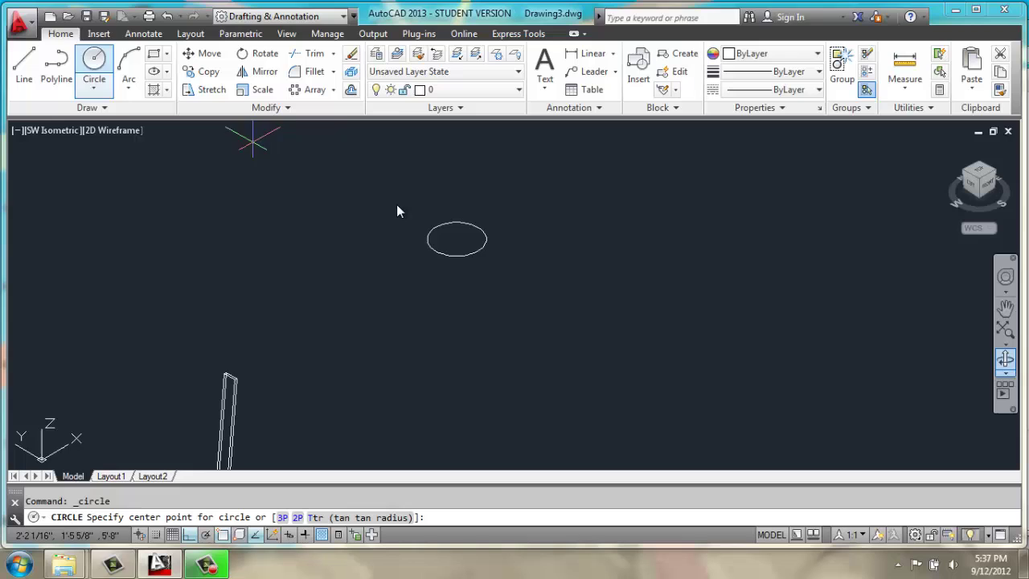
click(458, 240)
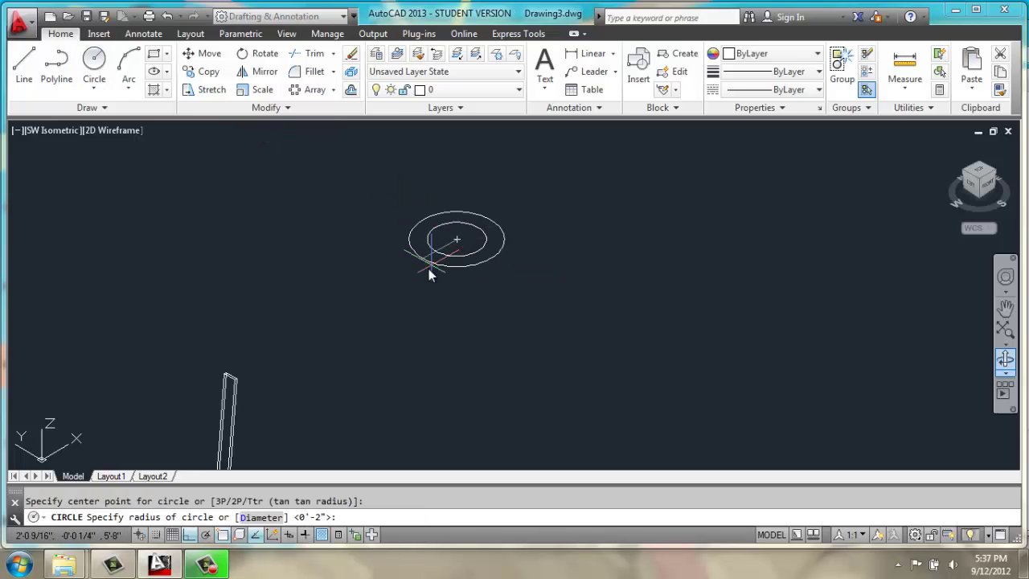
text(3)
key(Return)
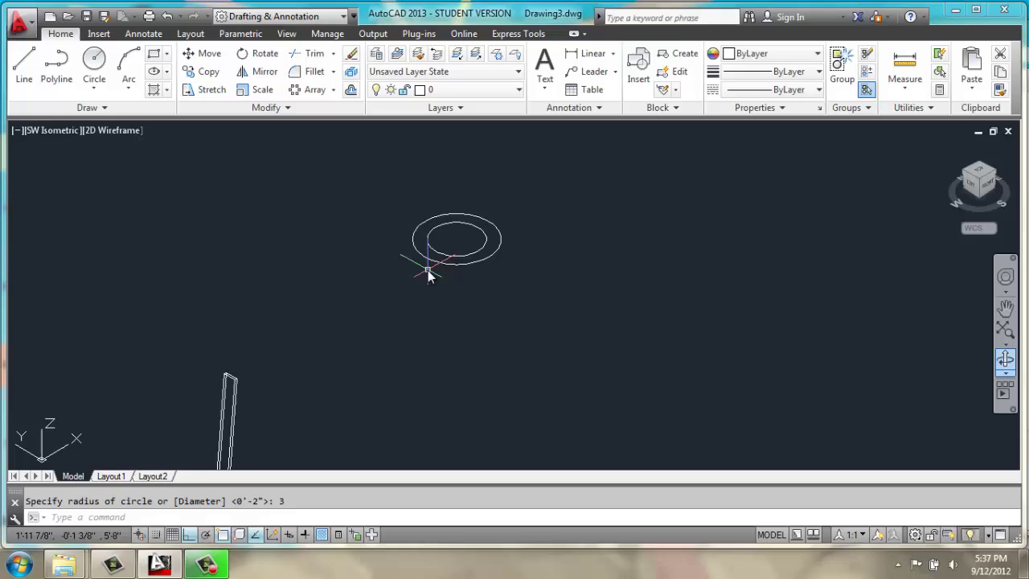
scroll(475, 214, up, 1)
Extrude the radius-2 circle into a cylinder 4 tall.
text(e)
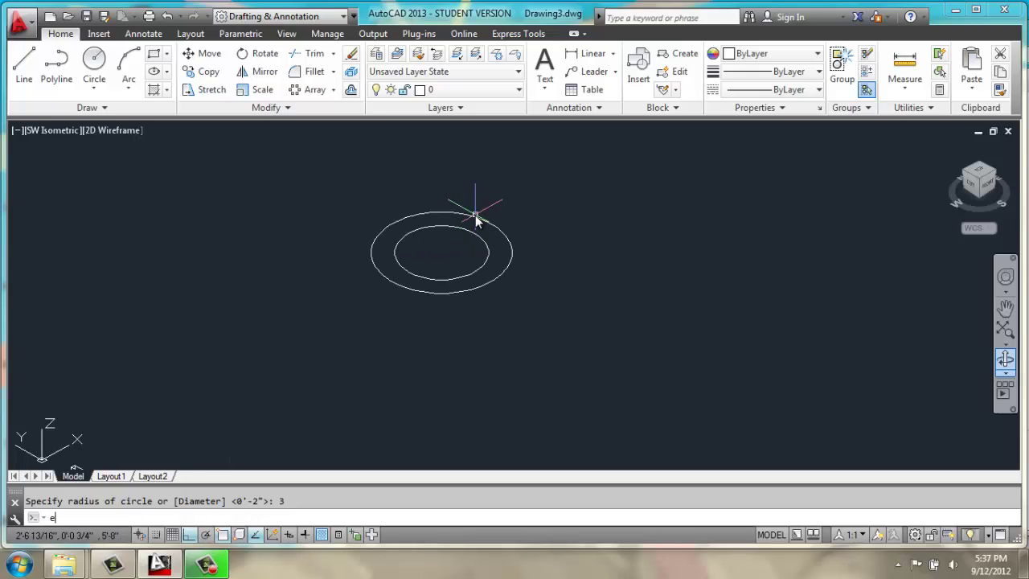
text(xt)
key(Return)
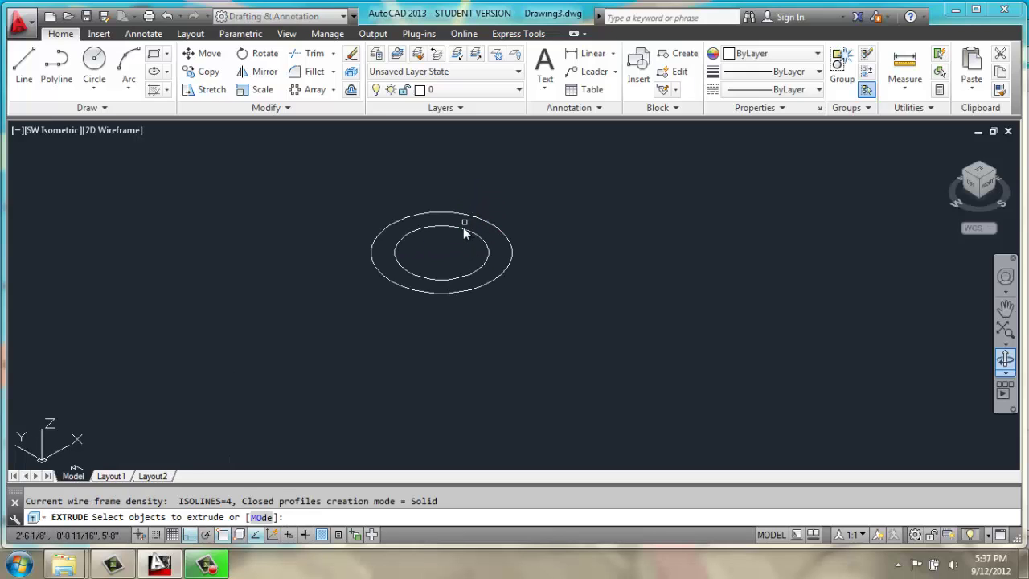
click(463, 228)
key(Return)
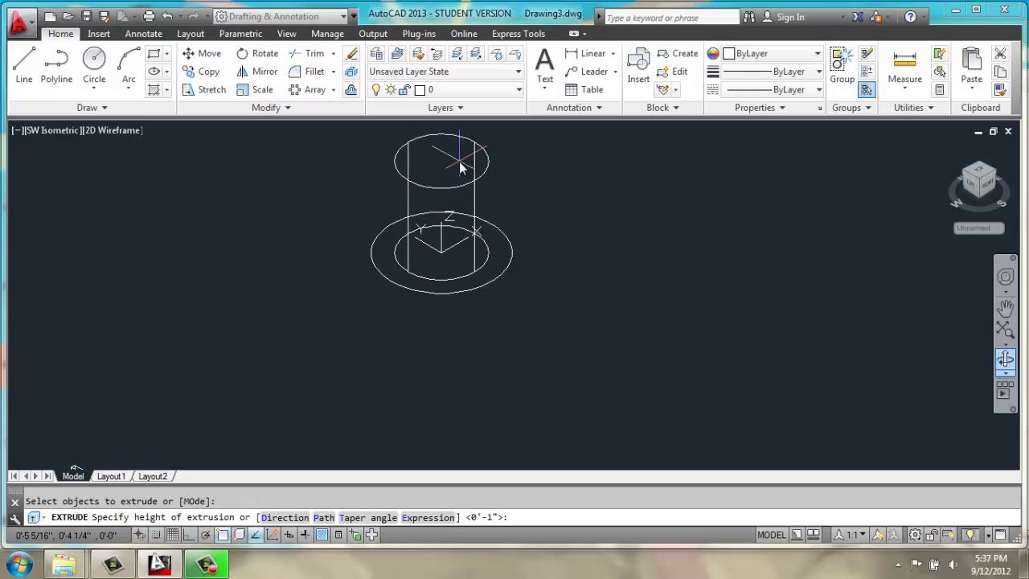
text(4)
key(Return)
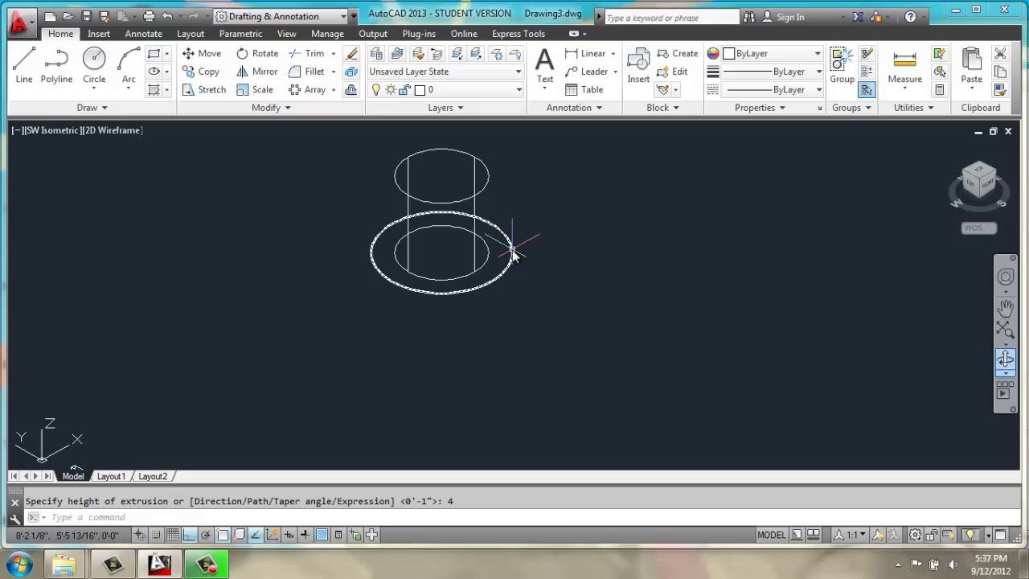
Extrude the radius-3 circle into a disc 0.25 thick.
text(ext)
key(Return)
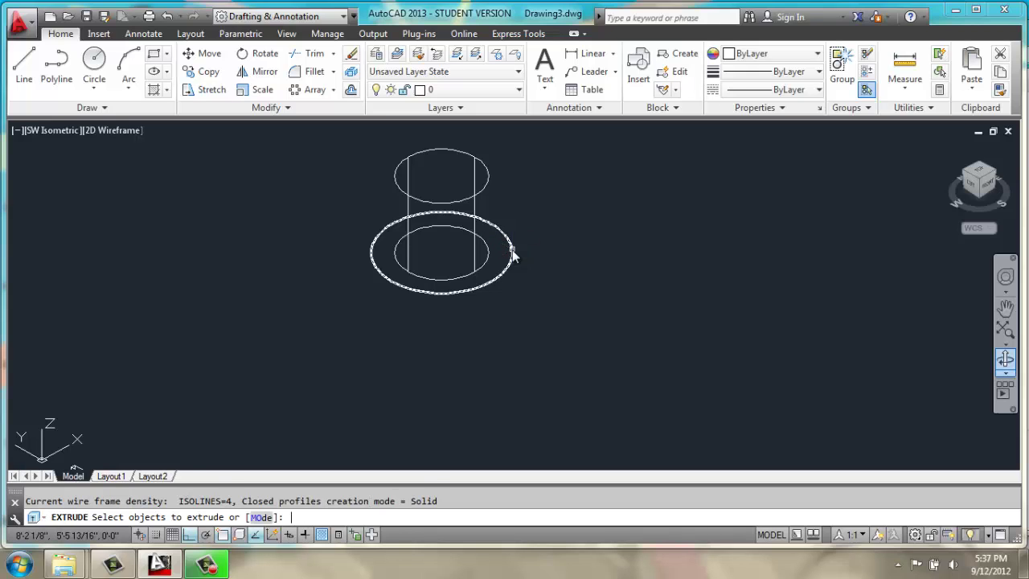
click(513, 253)
key(Return)
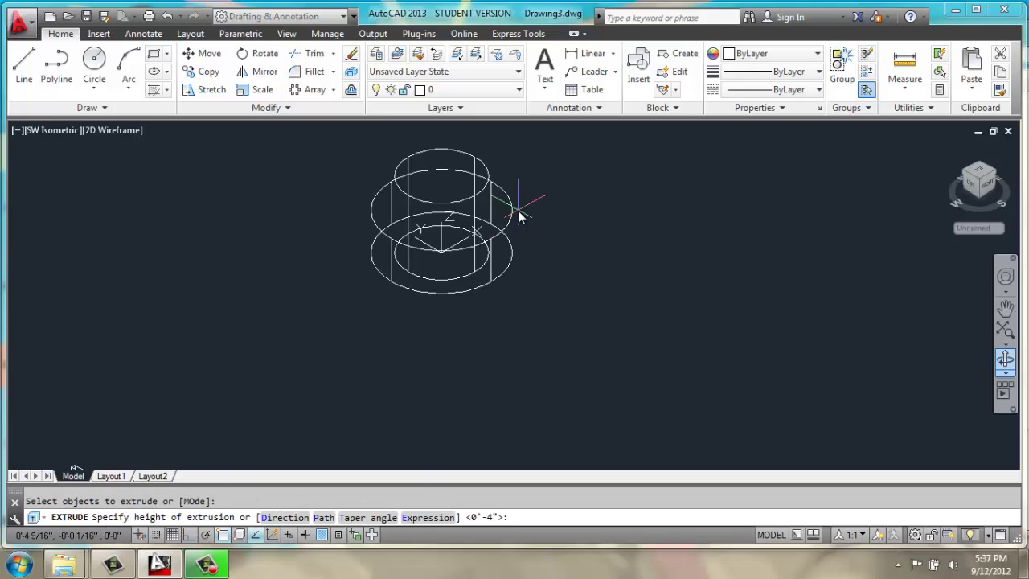
text(.25)
key(Return)
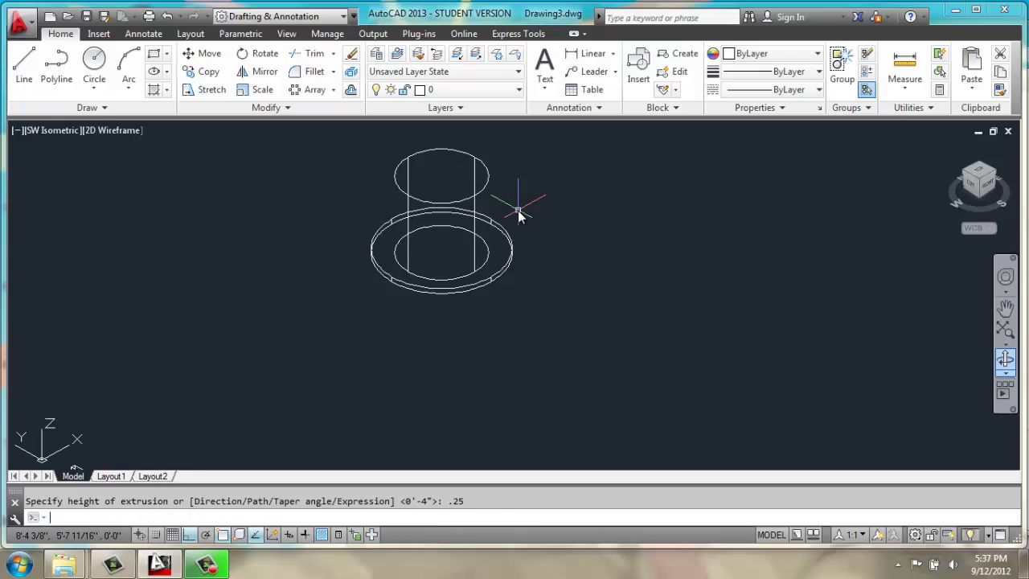
scroll(519, 214, up, 2)
Subtract the cylinder from the disc, leaving a 0.25-thick ring with a radius-2 hole.
key(Escape)
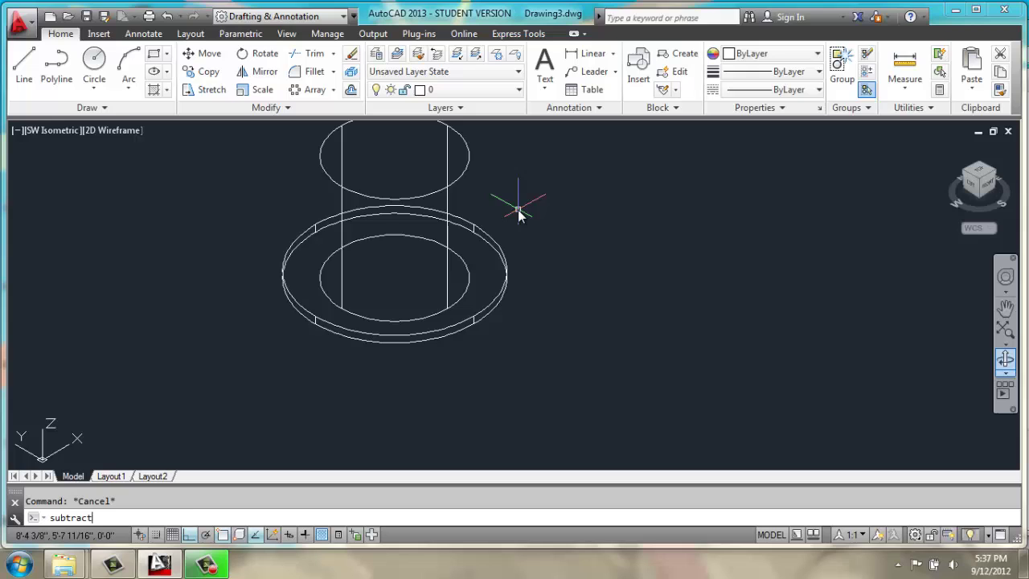
key(Return)
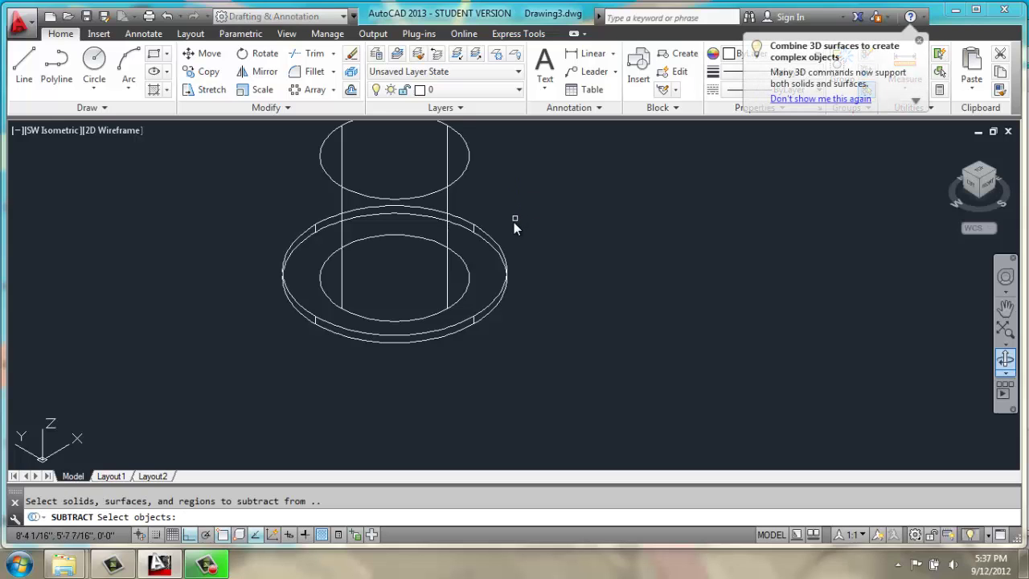
click(496, 245)
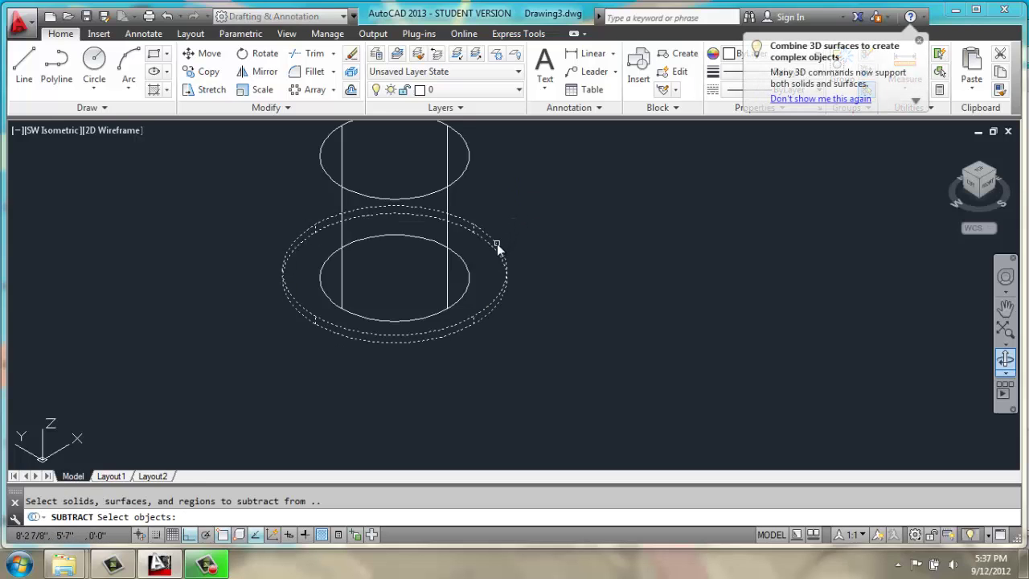
key(Return)
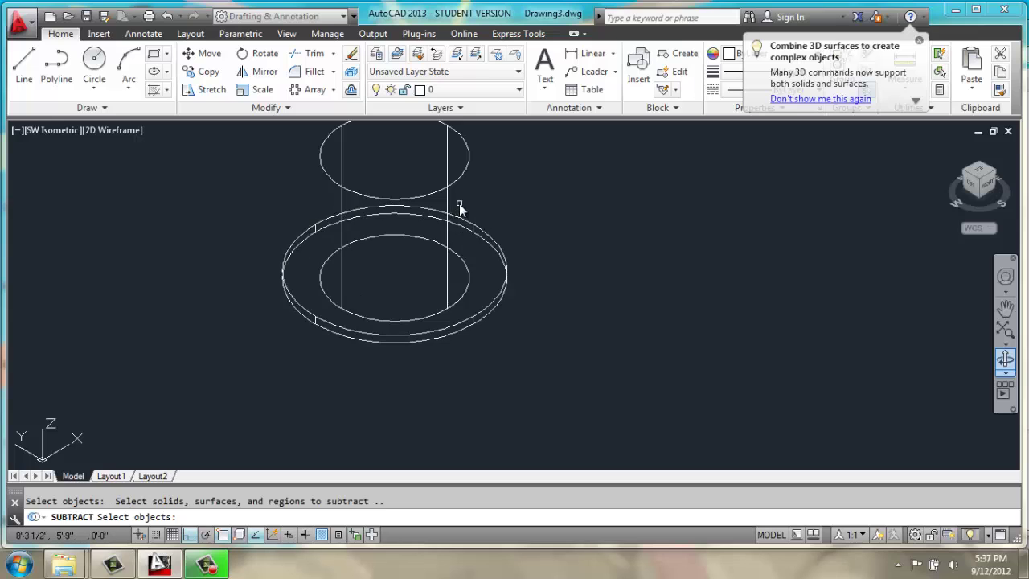
click(458, 180)
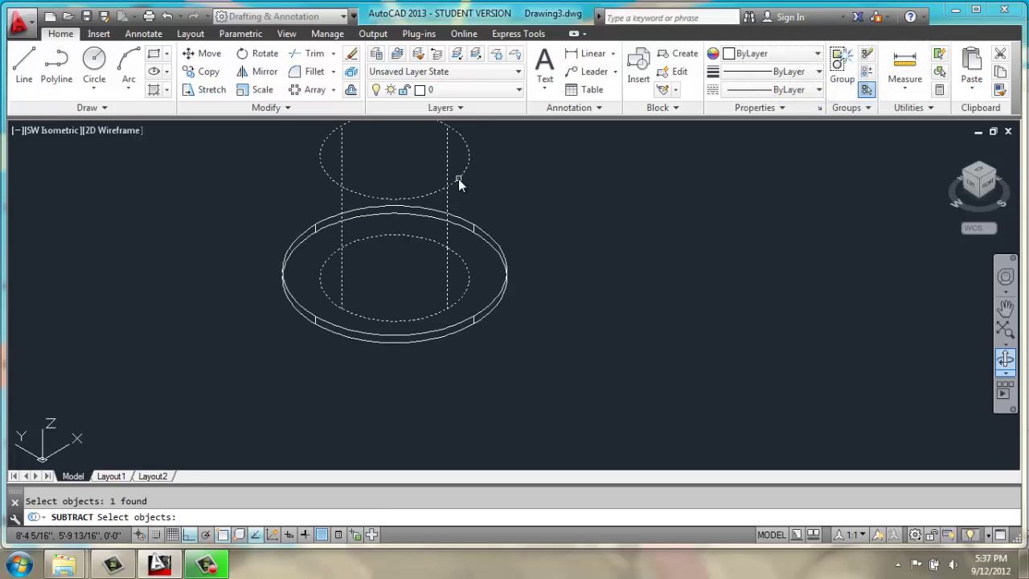
key(Return)
scroll(456, 190, down, 5)
scroll(421, 207, up, 4)
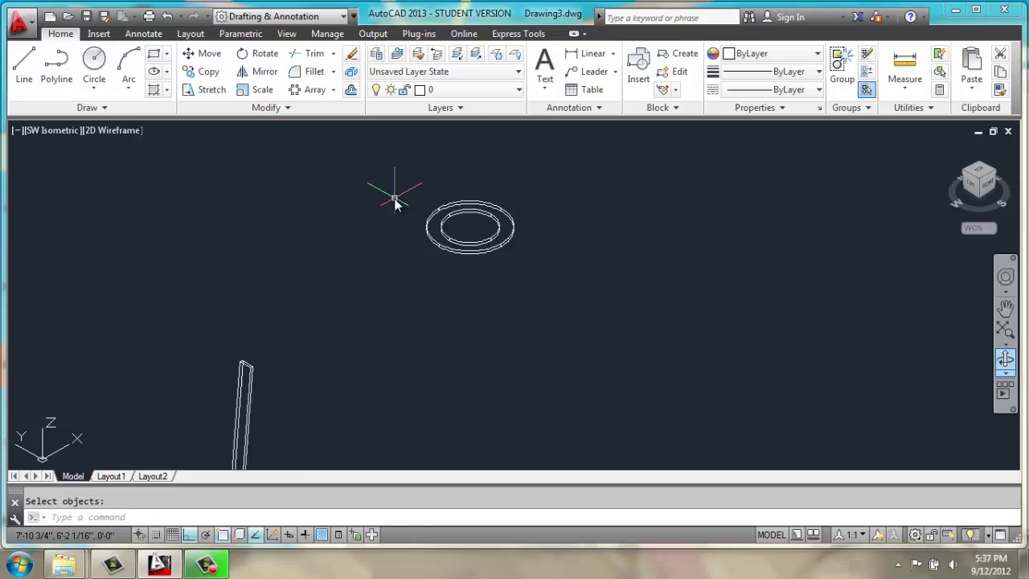
Attempt moving the ring from its left edge onto the leg's top corner, then cancel.
middle_drag(383, 207, 557, 163)
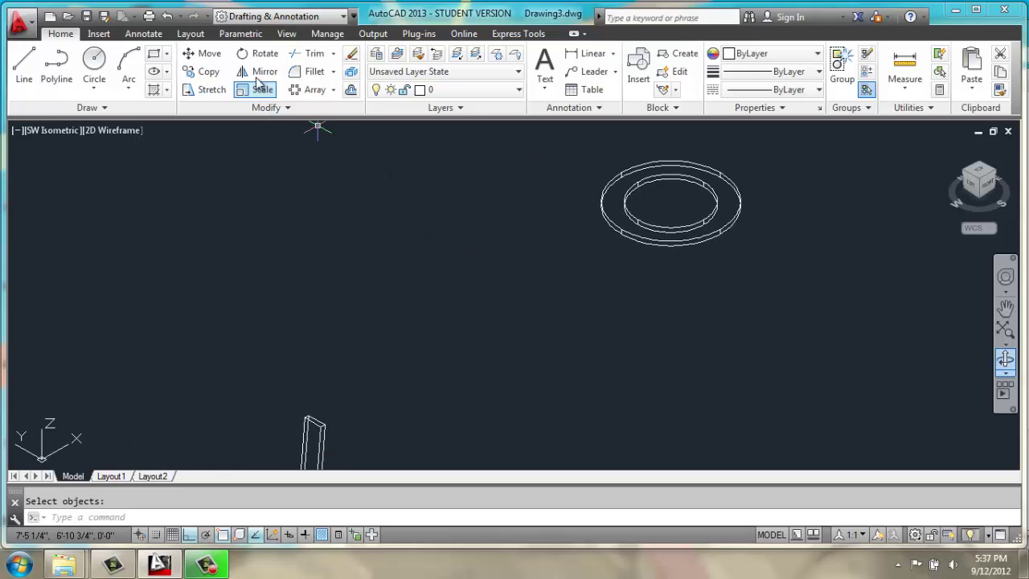
click(209, 53)
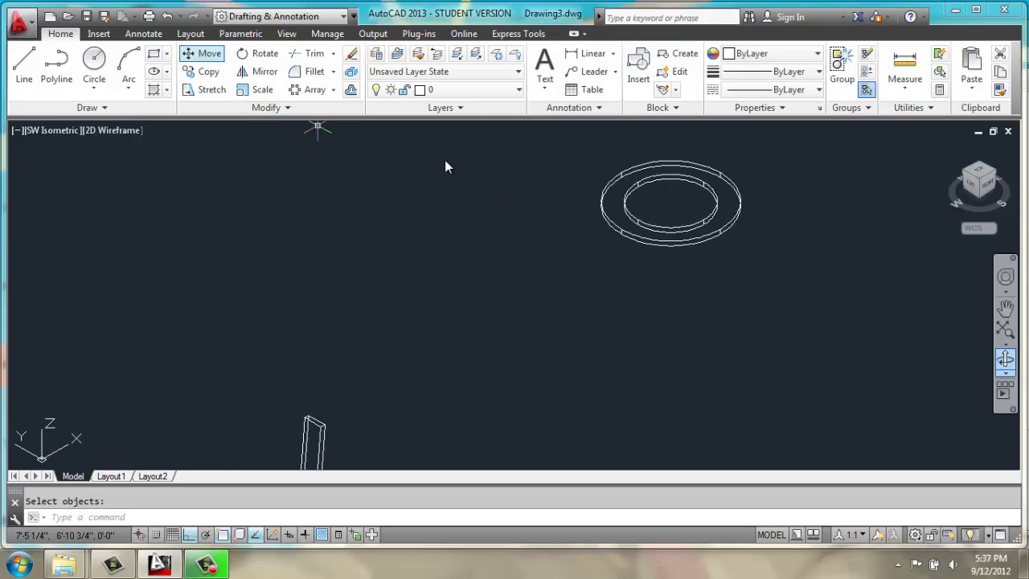
click(663, 245)
key(Return)
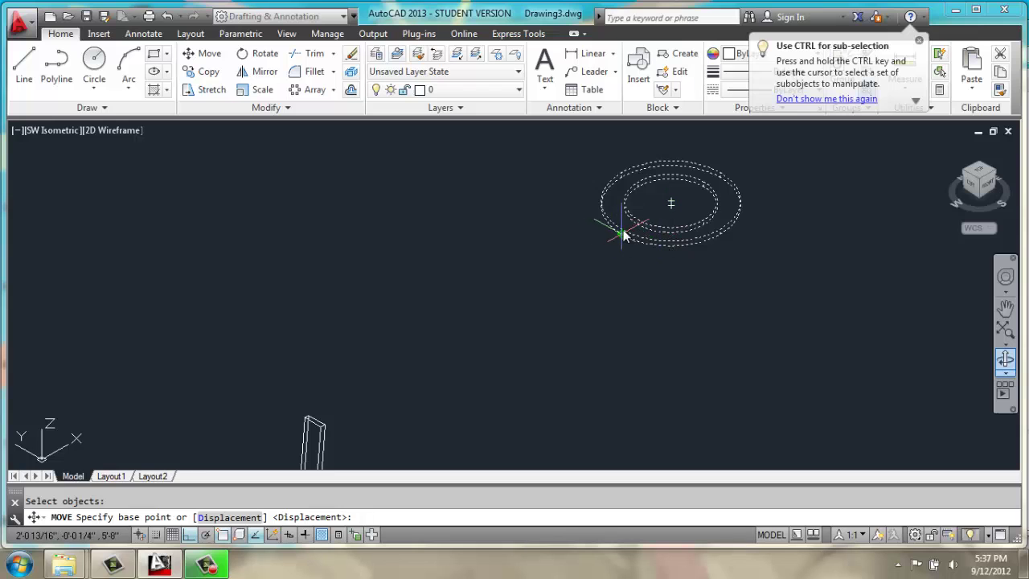
scroll(615, 231, up, 2)
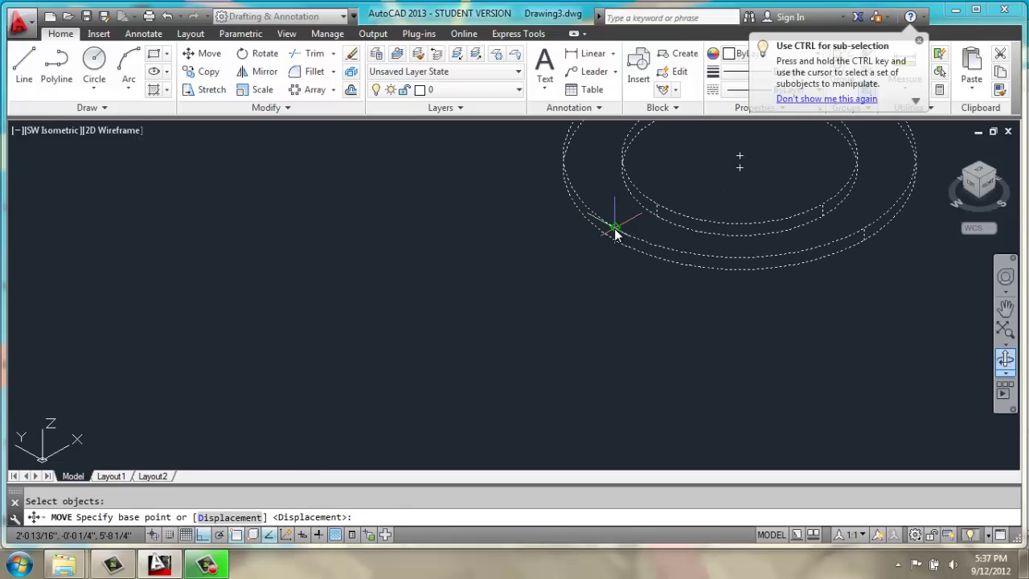
click(614, 229)
scroll(615, 229, down, 3)
scroll(291, 448, up, 4)
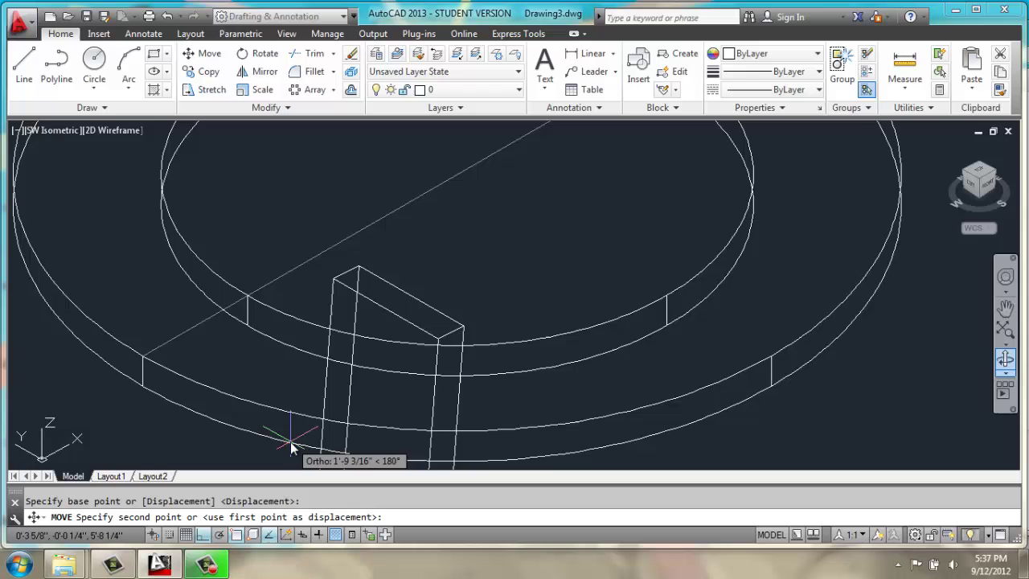
click(385, 309)
middle_drag(545, 292, 455, 275)
key(Escape)
Move the ring 0.25 from the leg-top corner so it sits over the leg.
text(m)
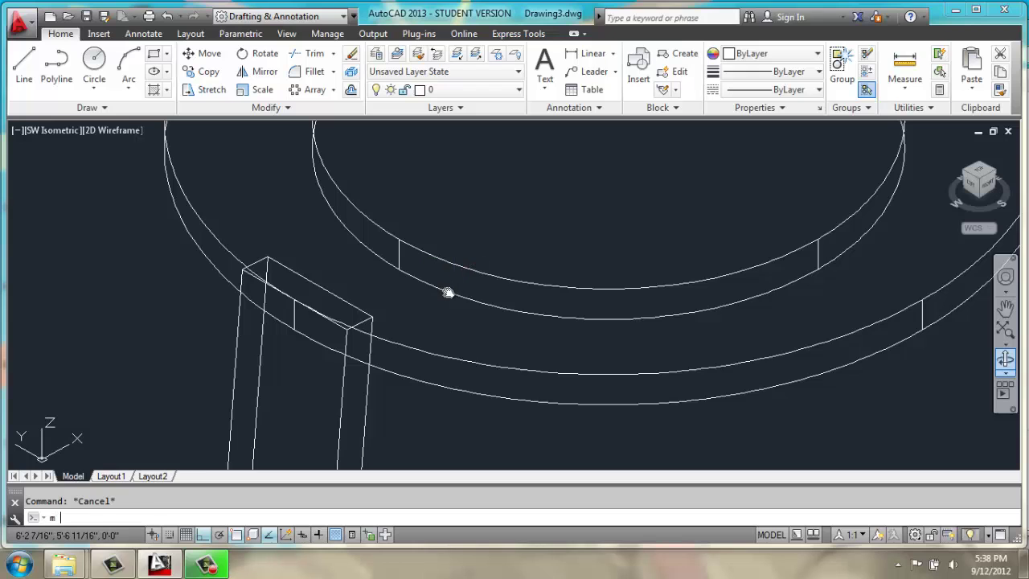
key(Return)
click(443, 265)
key(Return)
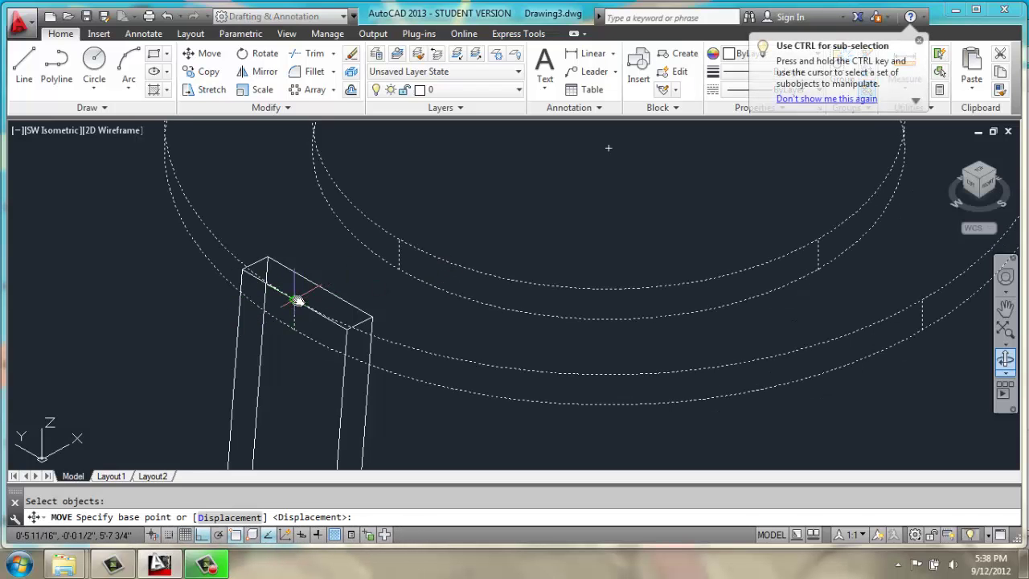
click(295, 303)
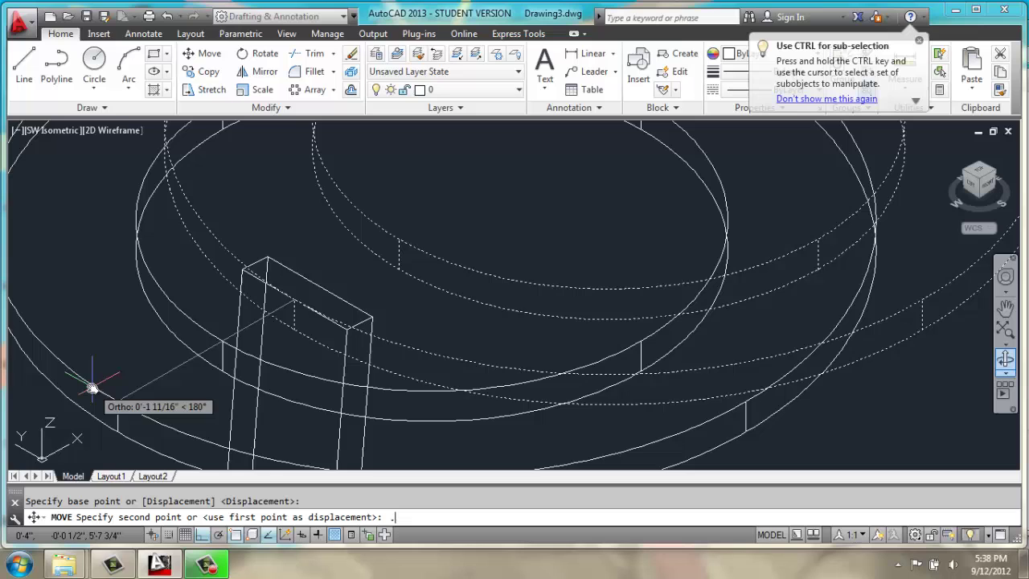
text(.25)
key(Return)
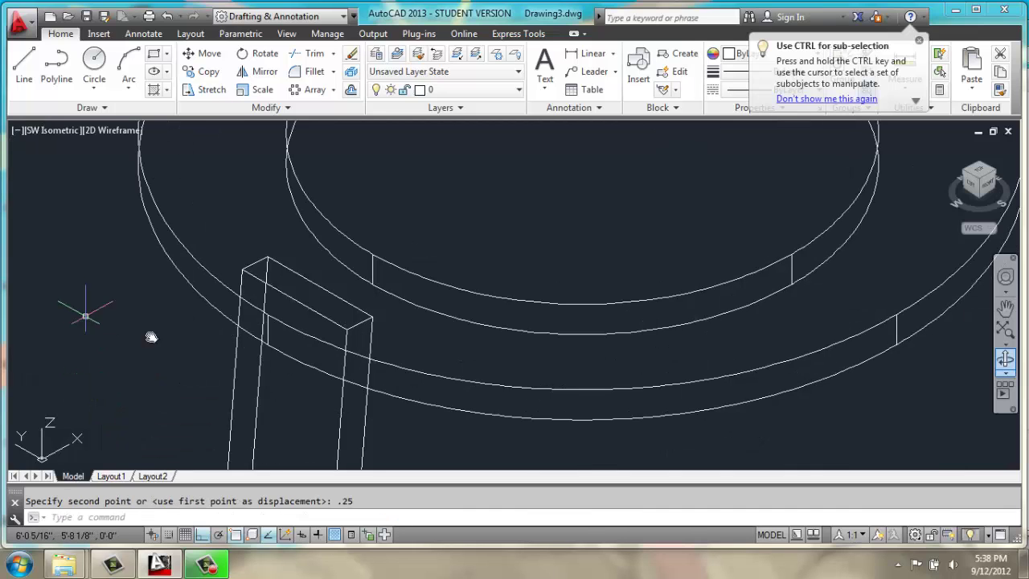
scroll(346, 217, down, 5)
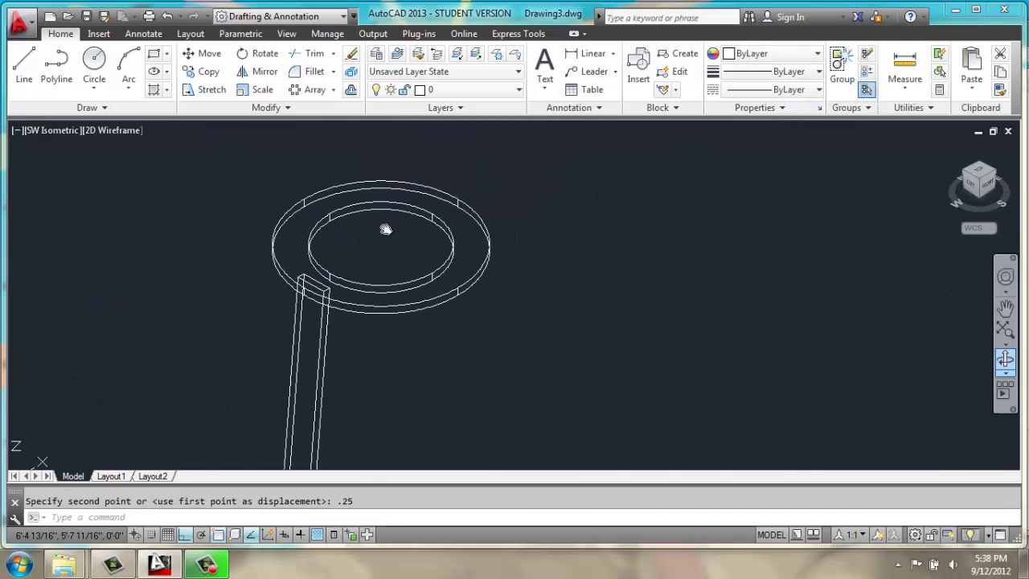
Polar-array the leg around the ring's centre with 3 items, 120° apart.
click(316, 90)
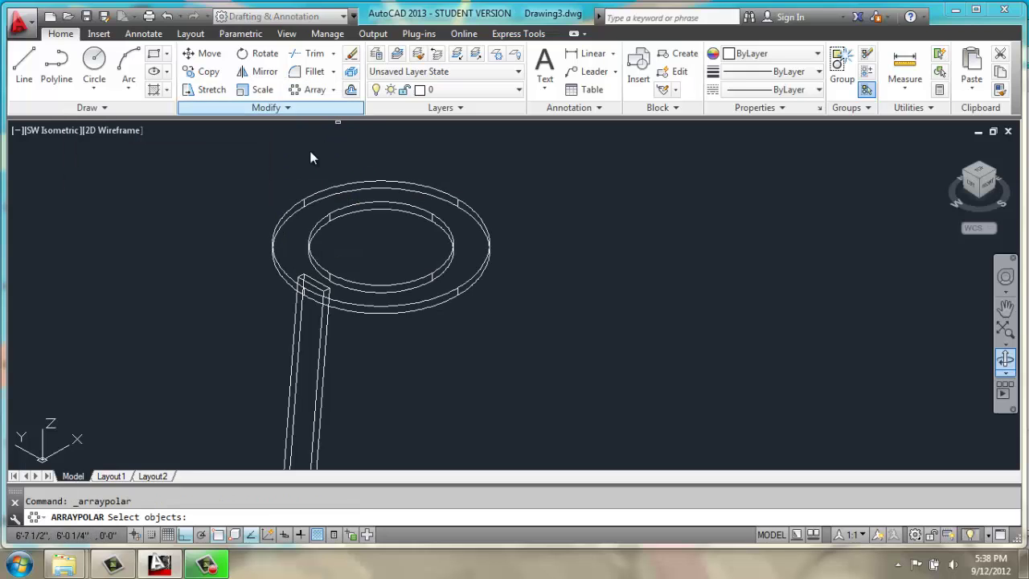
click(322, 336)
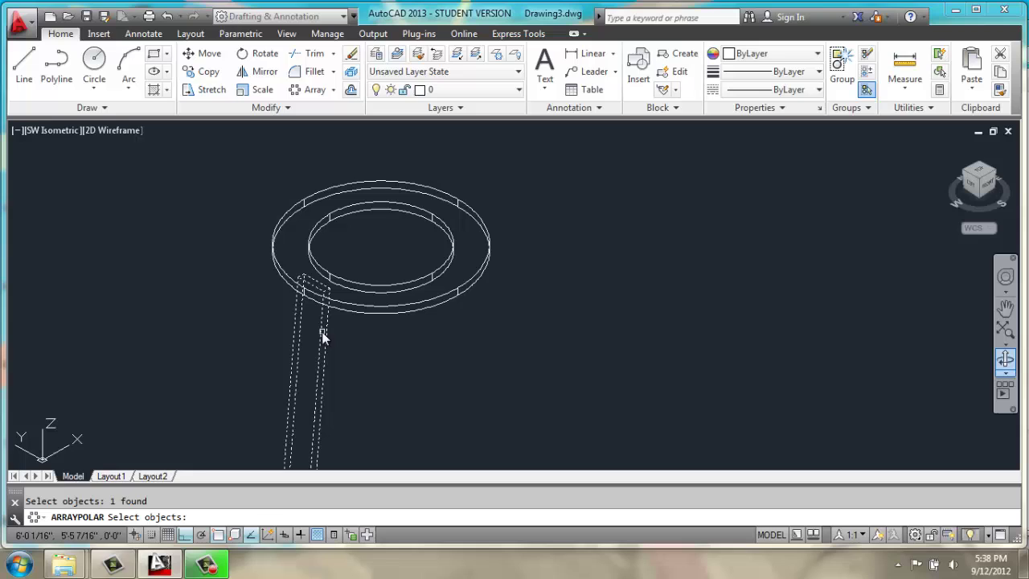
key(Return)
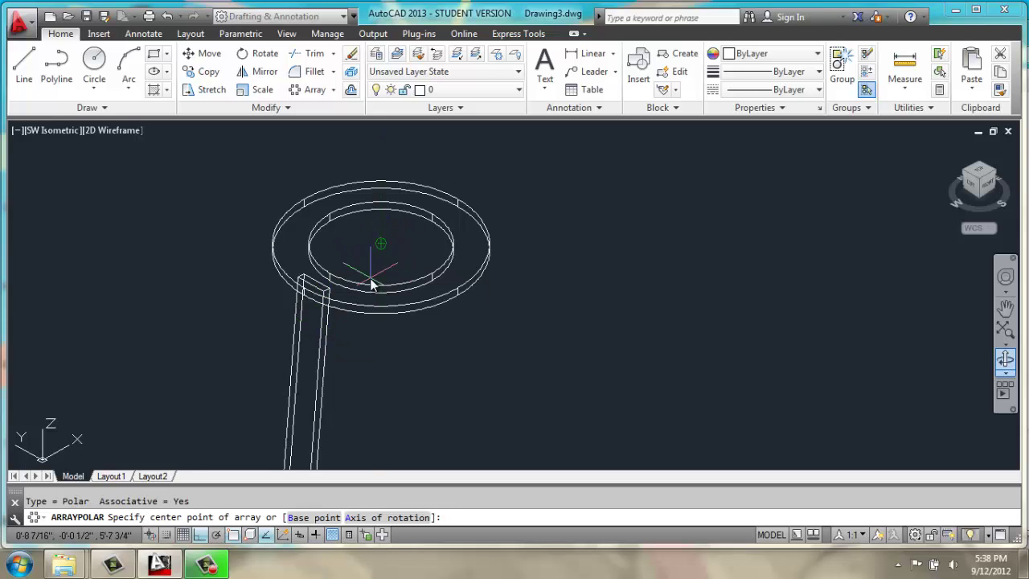
click(382, 251)
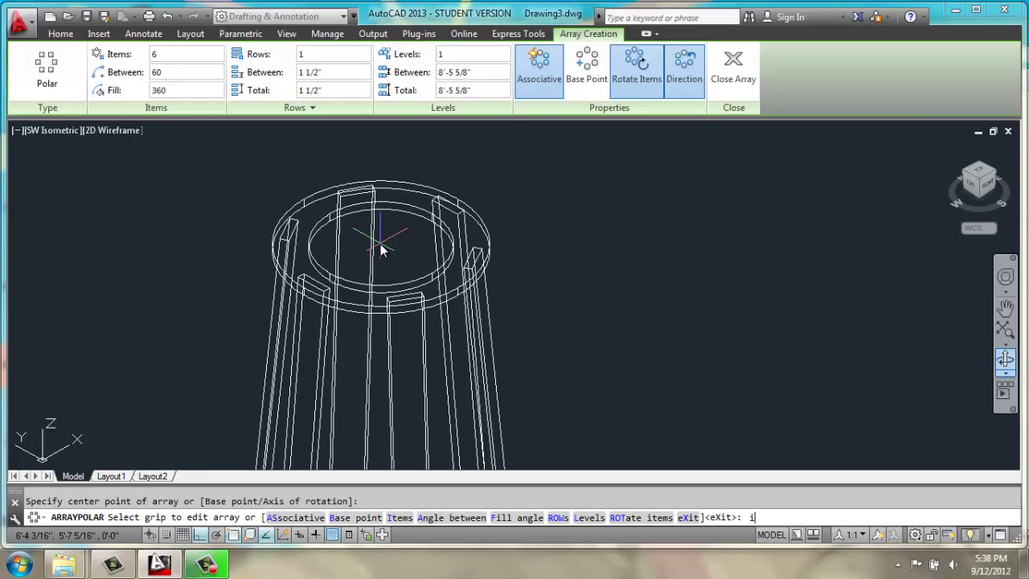
text(i)
key(Return)
text(3)
key(Return)
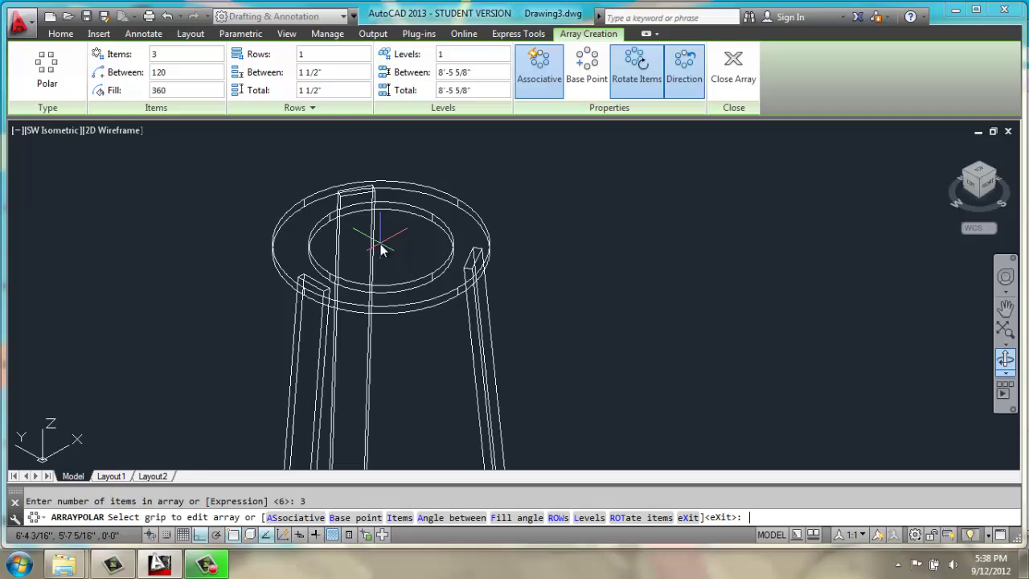
key(Return)
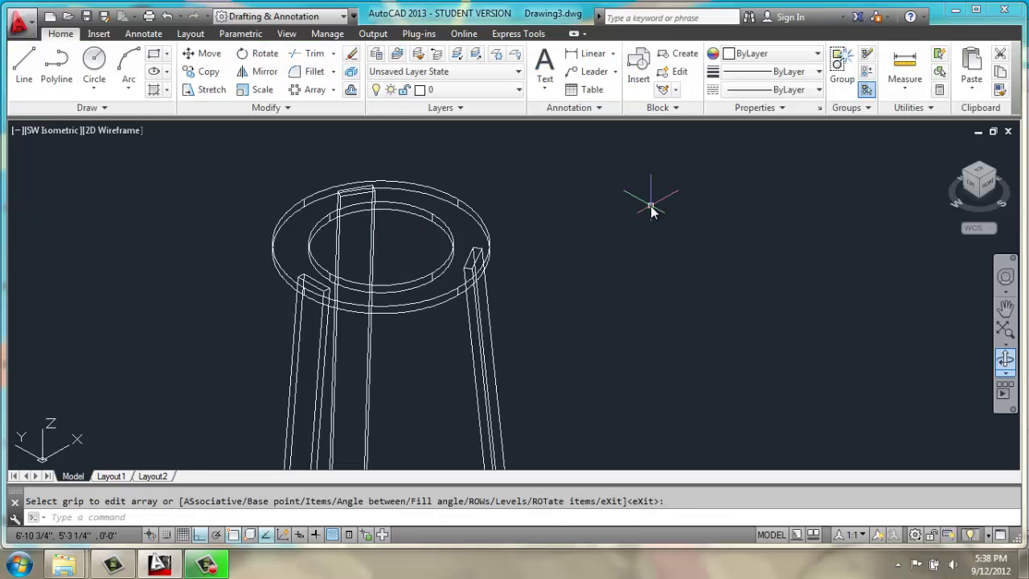
click(587, 219)
scroll(575, 221, down, 6)
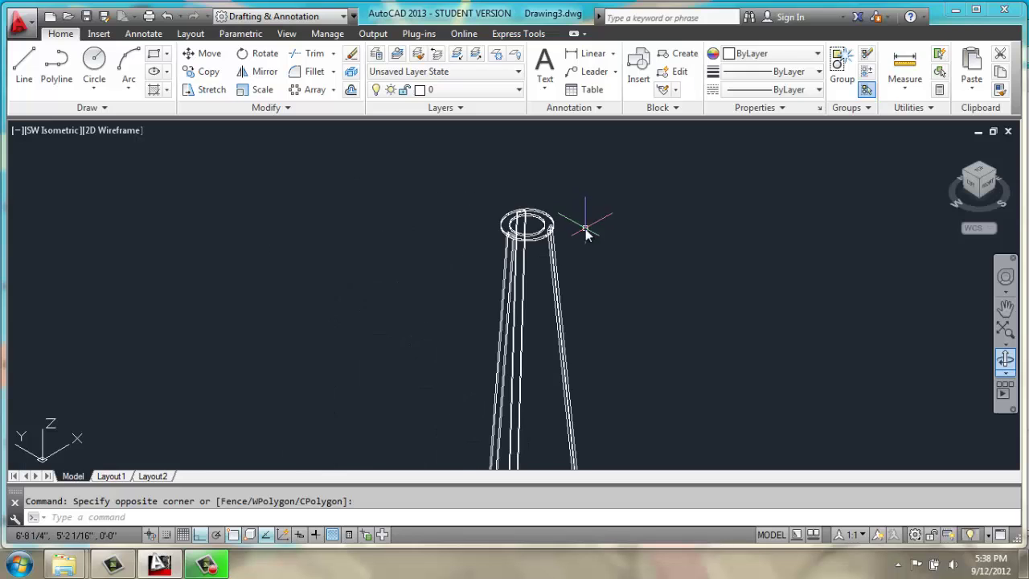
middle_drag(574, 218, 535, 179)
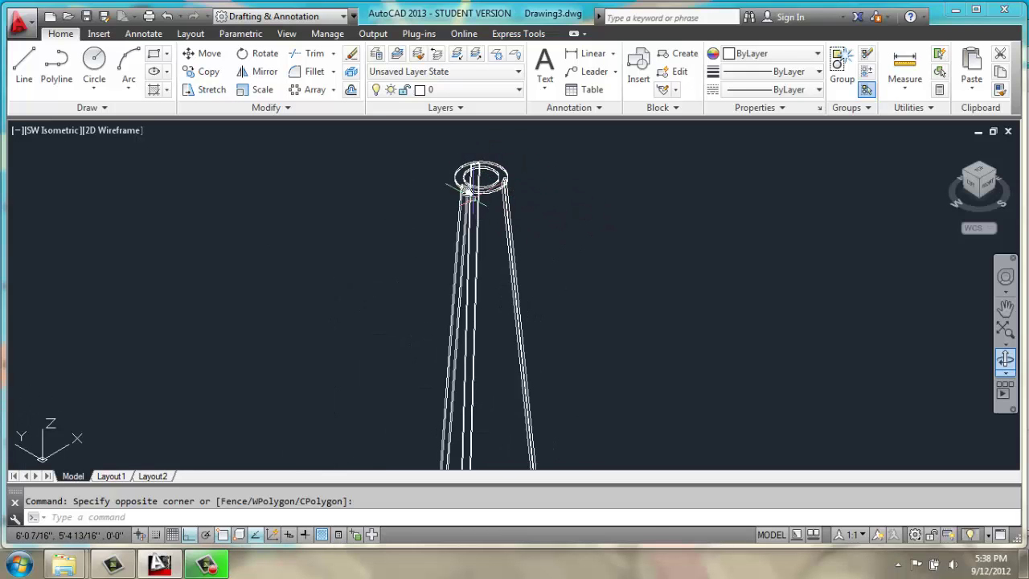
click(526, 216)
key(Escape)
middle_drag(657, 186, 595, 241)
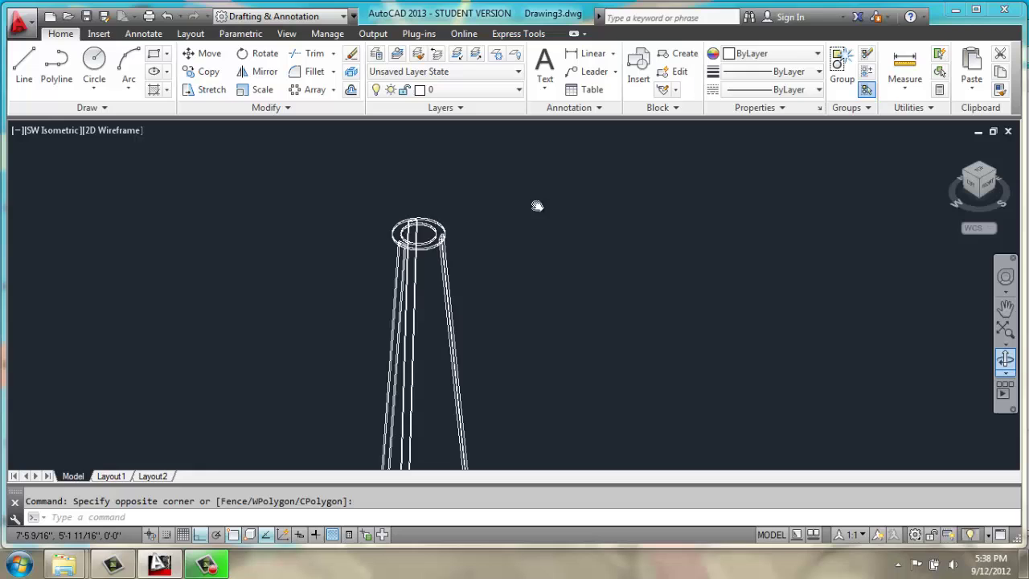
scroll(531, 208, up, 4)
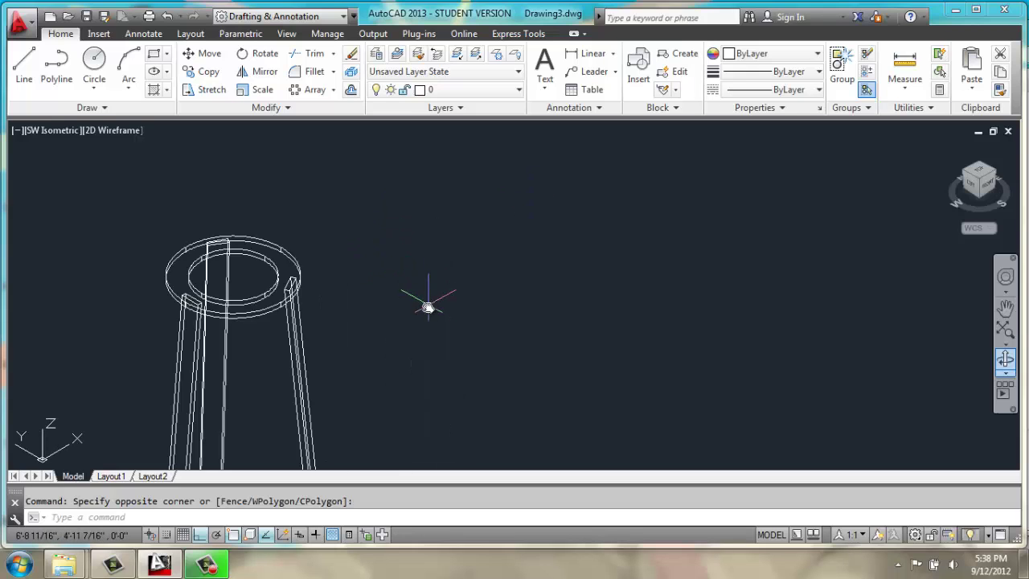
Switch to the Front view, zoom in beside the frame, and begin a new polyline.
click(60, 131)
click(95, 235)
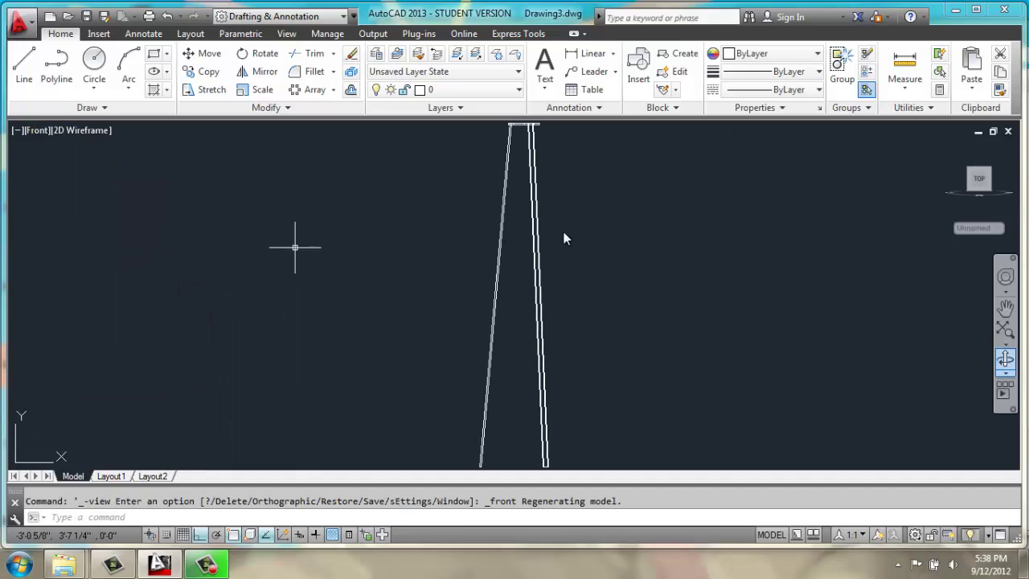
middle_drag(608, 218, 557, 301)
scroll(563, 206, up, 3)
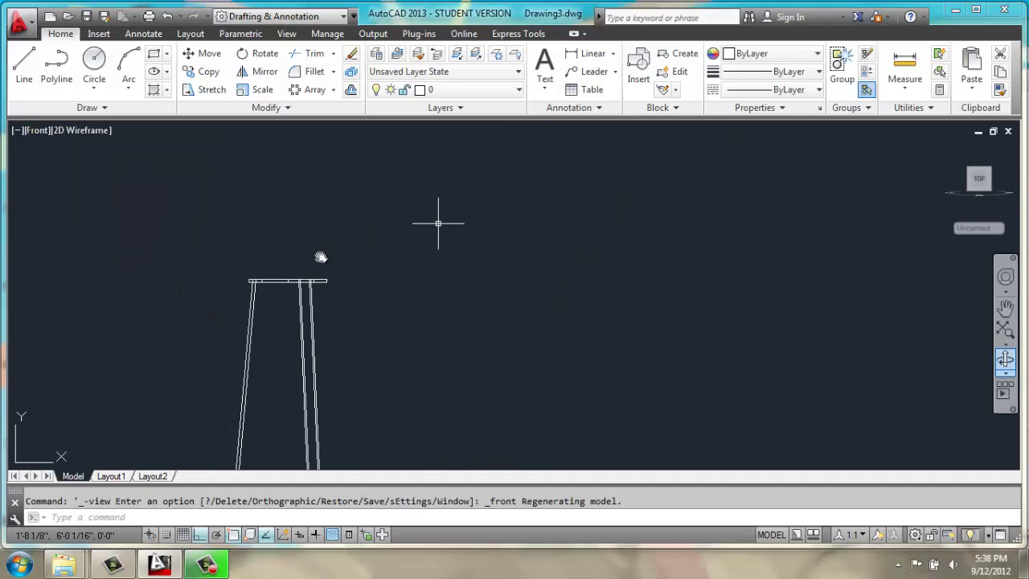
scroll(280, 292, up, 5)
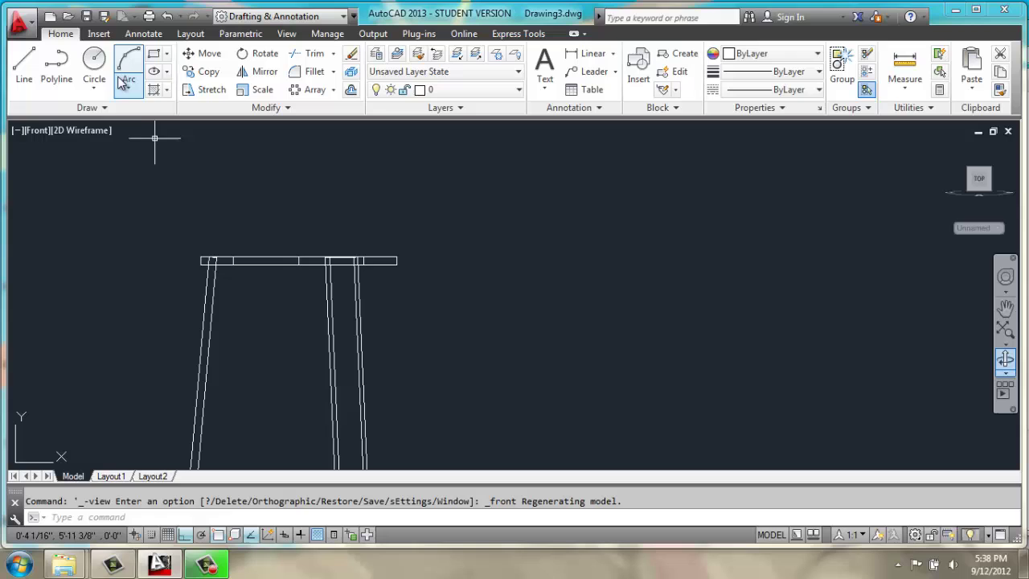
click(58, 59)
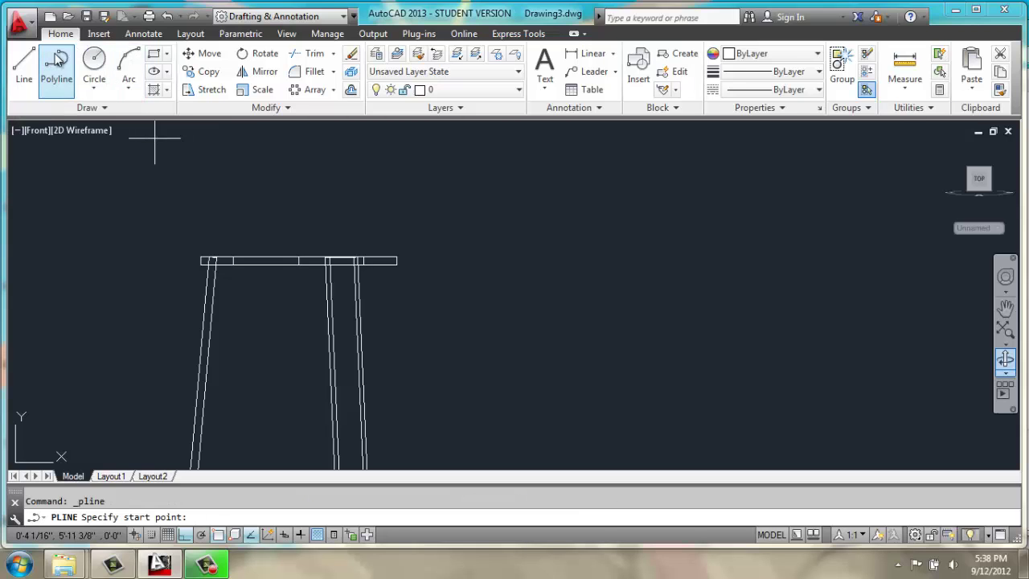
Draw a thin closed polyline, 5 tall by 0.25 wide, level with the ring top.
click(537, 256)
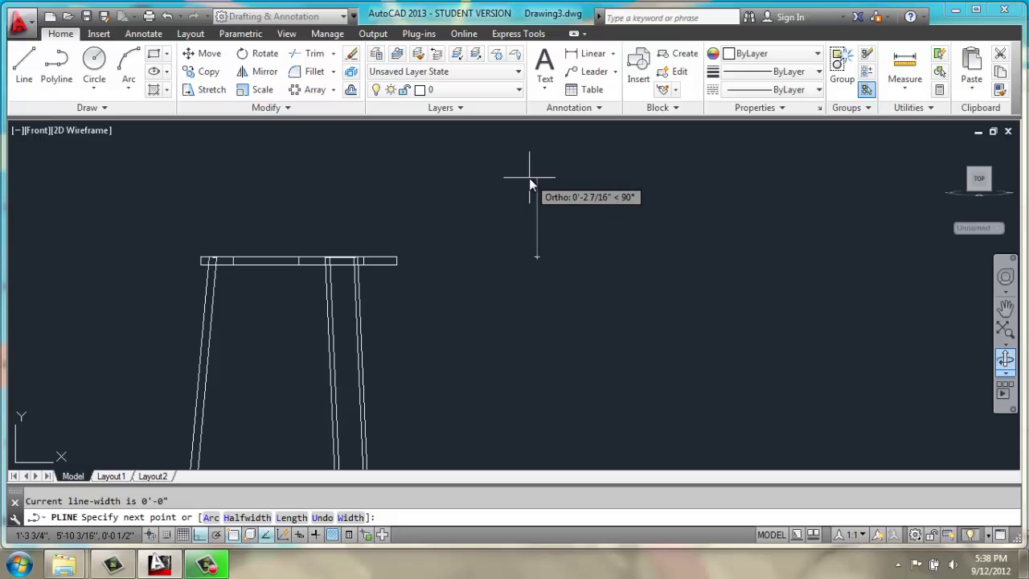
text(5)
key(Return)
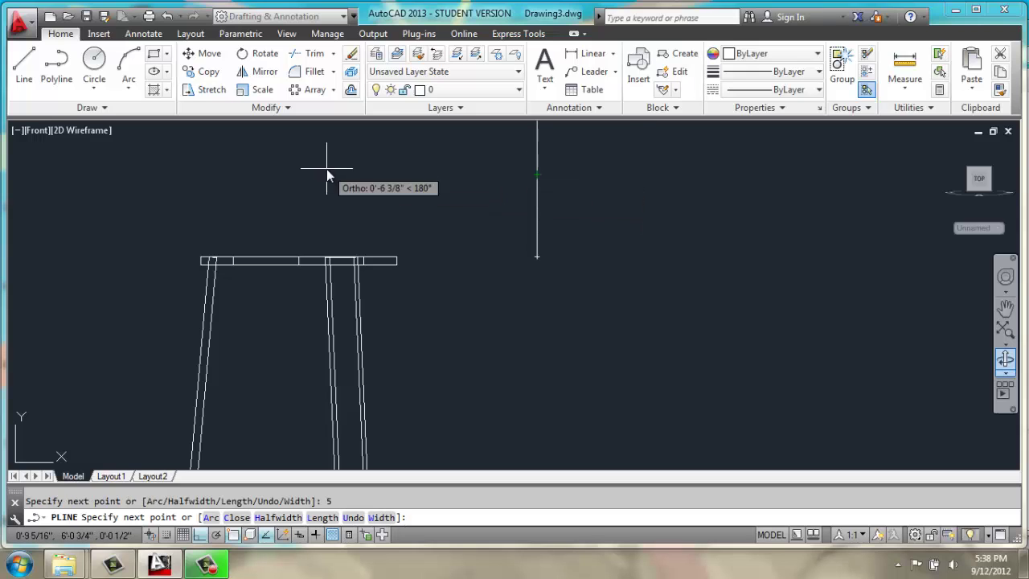
scroll(435, 157, down, 2)
scroll(435, 150, down, 1)
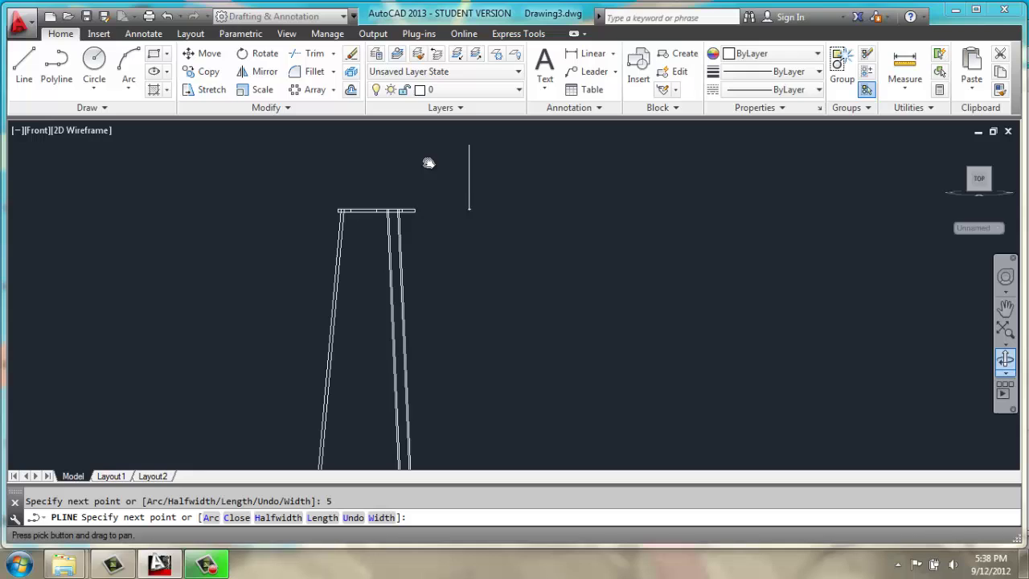
text(.25)
key(Return)
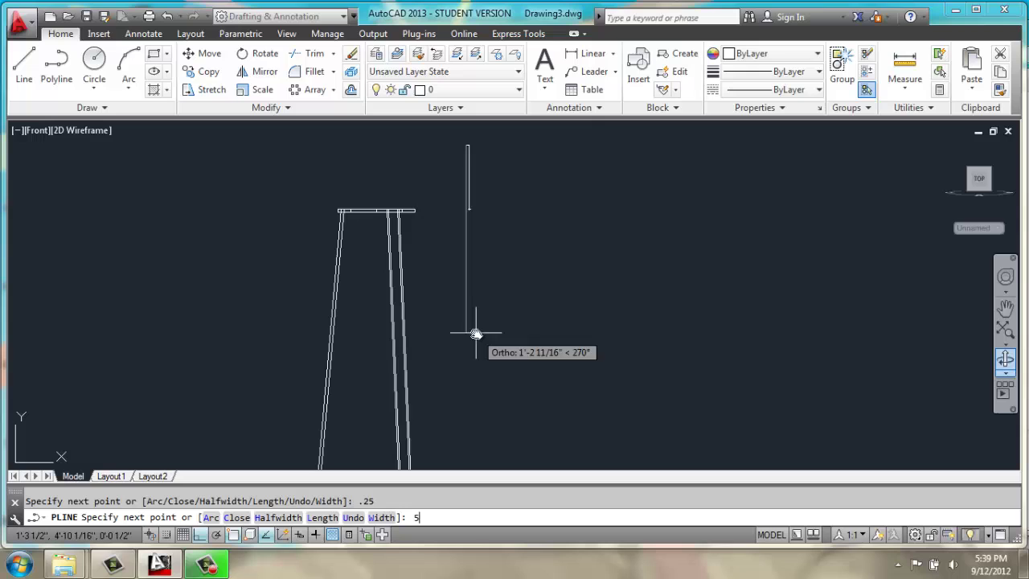
key(Return)
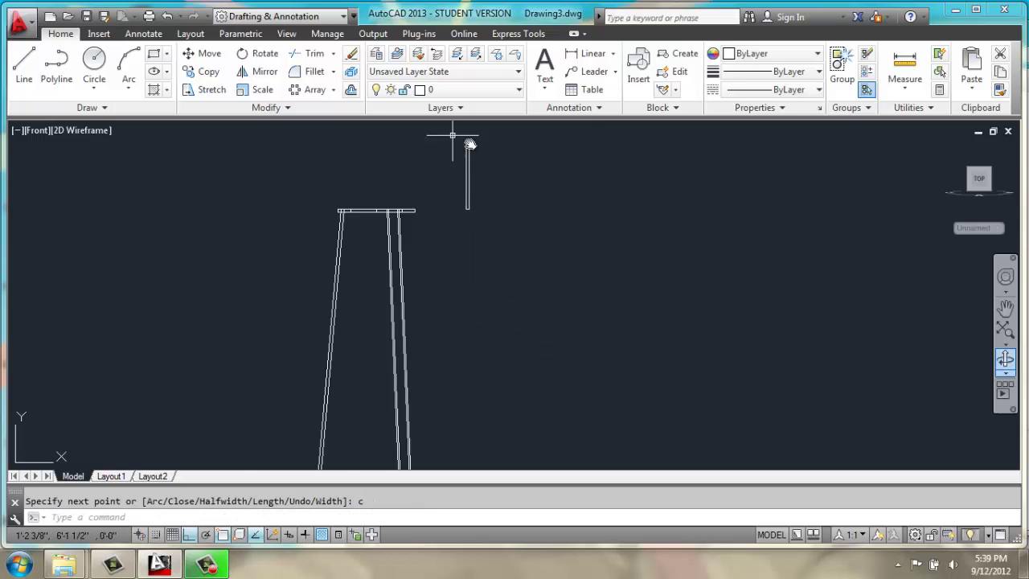
scroll(471, 141, up, 2)
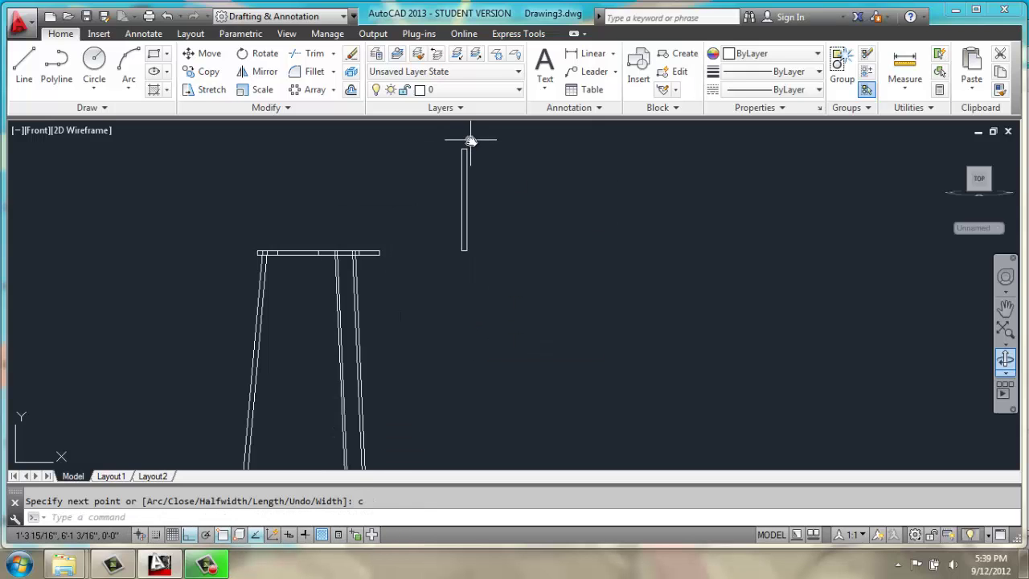
Rotate the thin rectangle 45° about its bottom end.
click(259, 53)
click(451, 263)
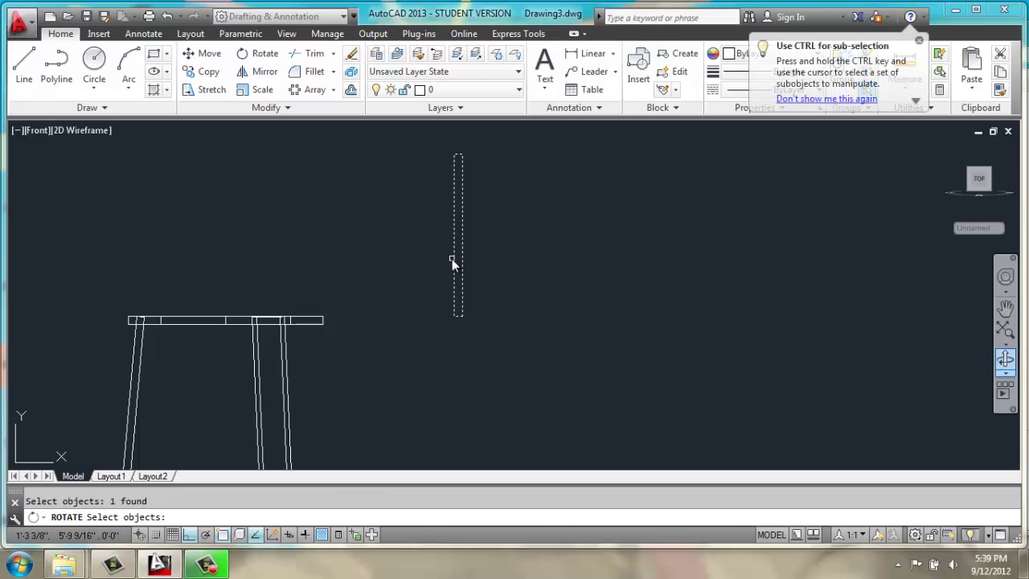
key(Return)
click(455, 317)
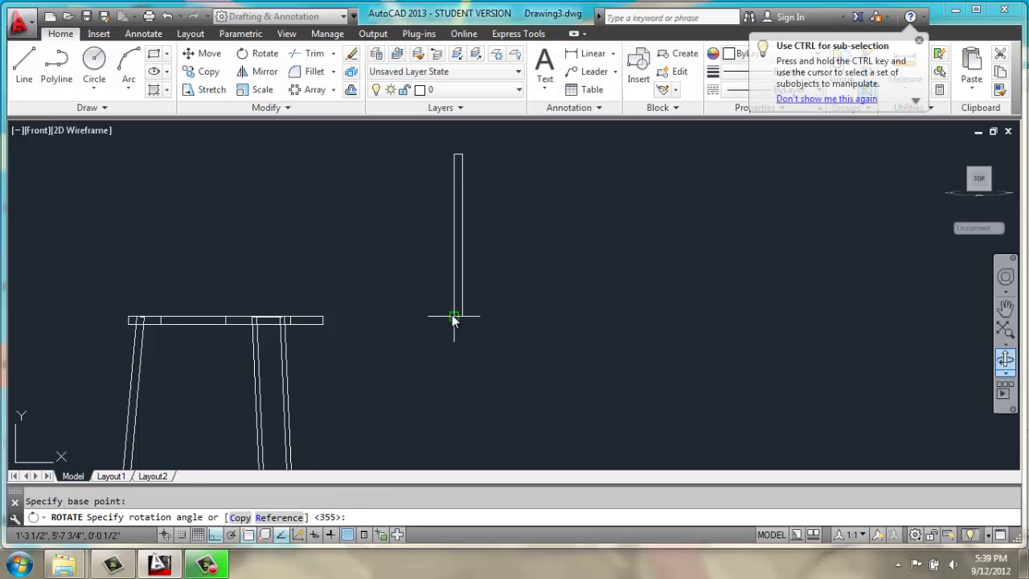
text(45)
key(Return)
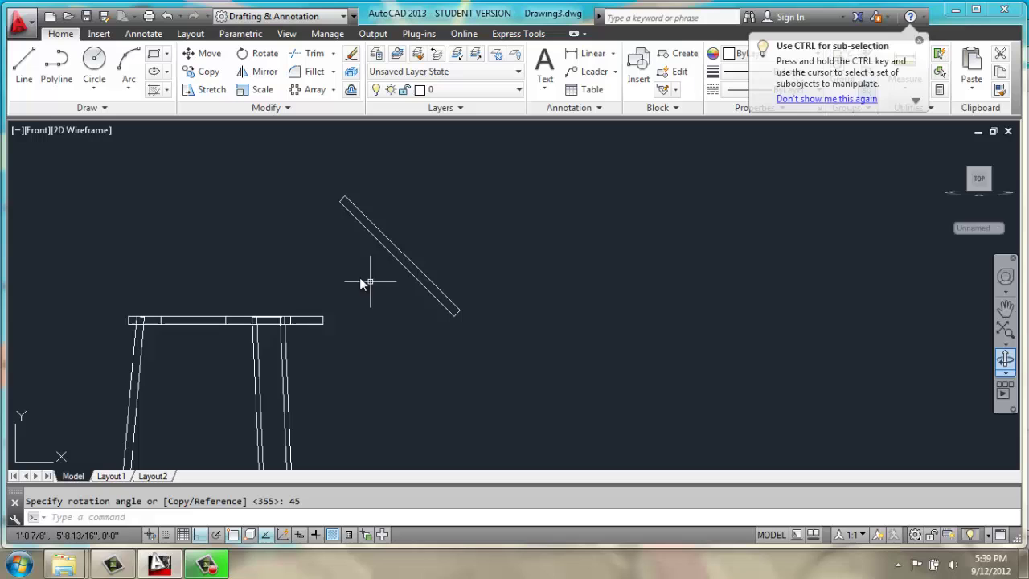
Switch to SW Isometric and extrude the arm outline to a height of 1.
click(33, 130)
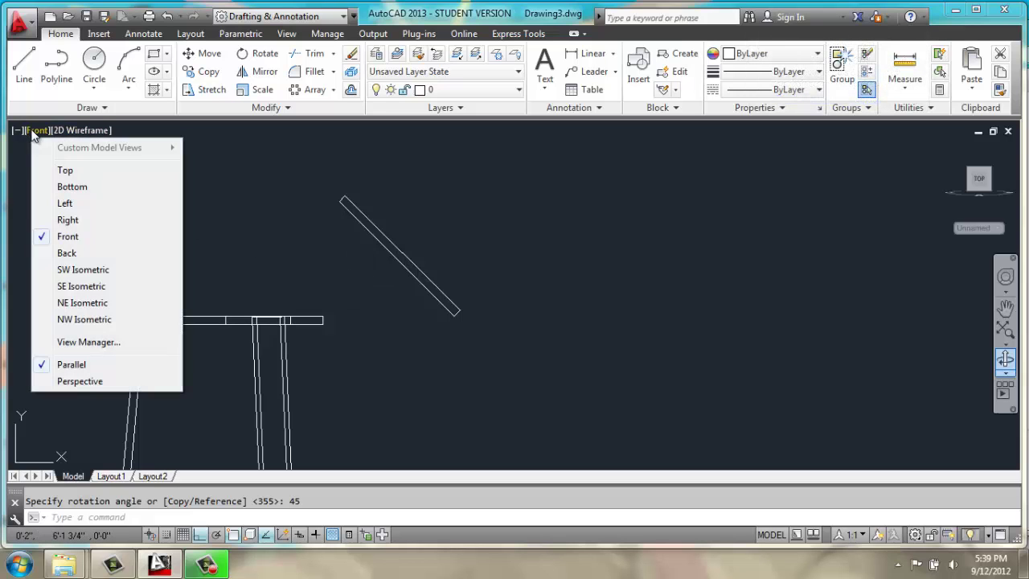
click(80, 269)
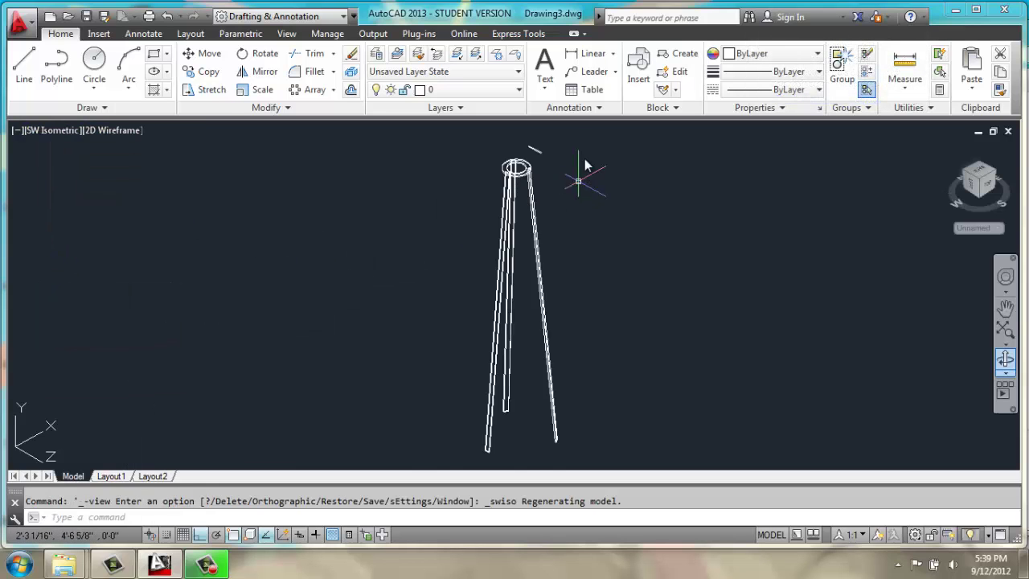
scroll(537, 161, up, 4)
key(Escape)
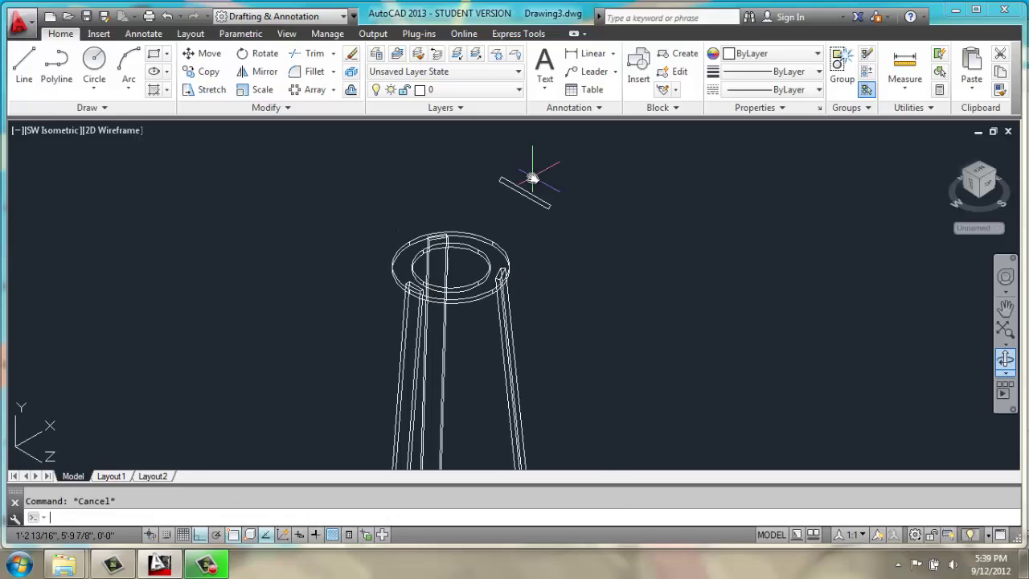
key(Return)
click(521, 191)
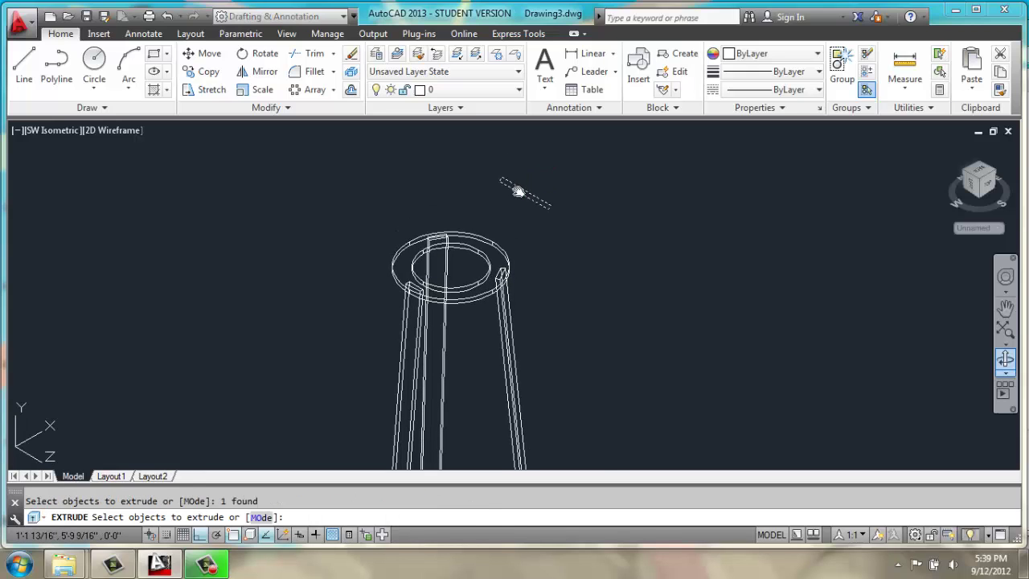
key(Return)
text(1)
key(Return)
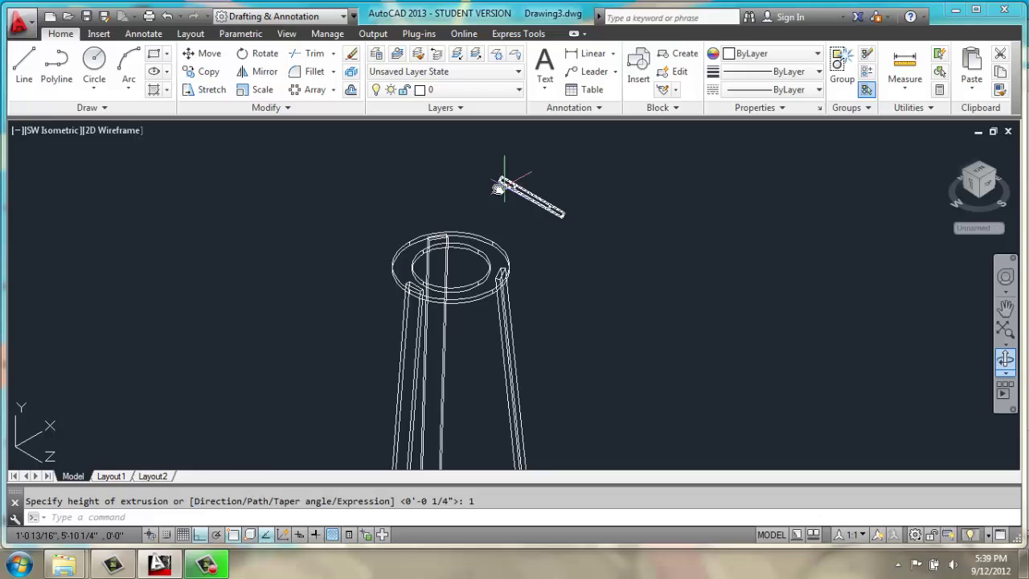
Orbit the model to inspect the new solid bar.
scroll(514, 201, up, 3)
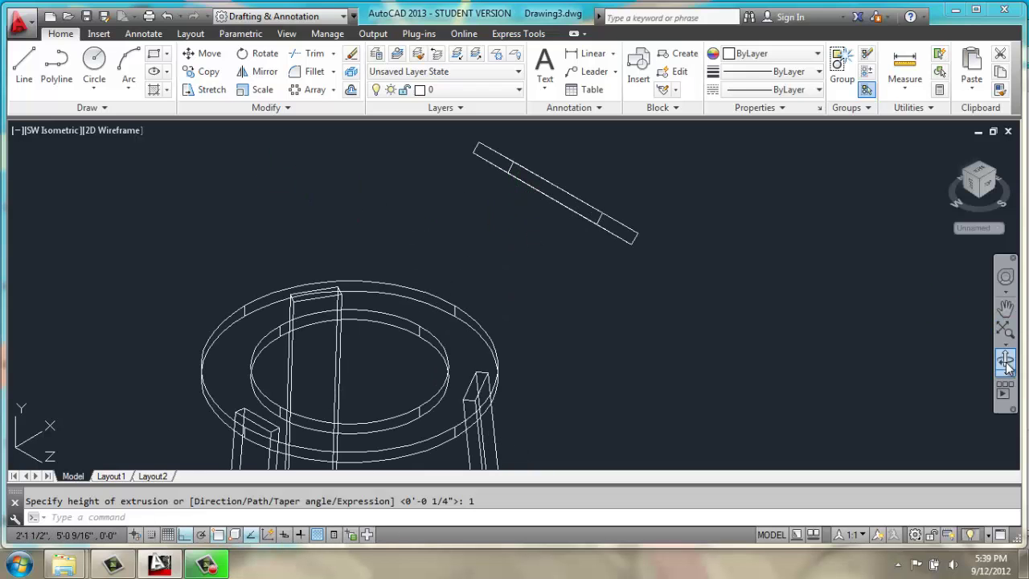
drag(356, 209, 410, 221)
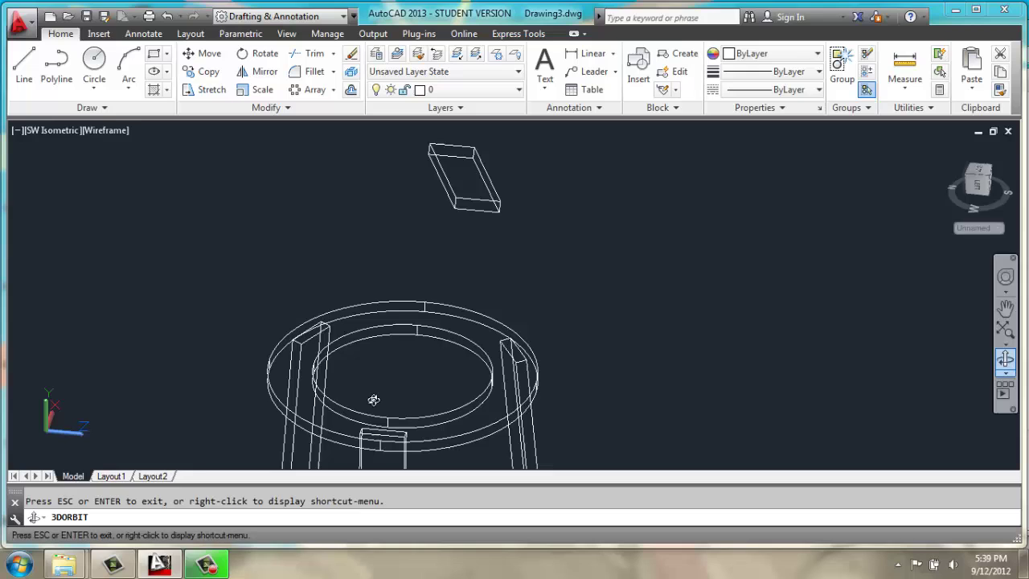
key(Escape)
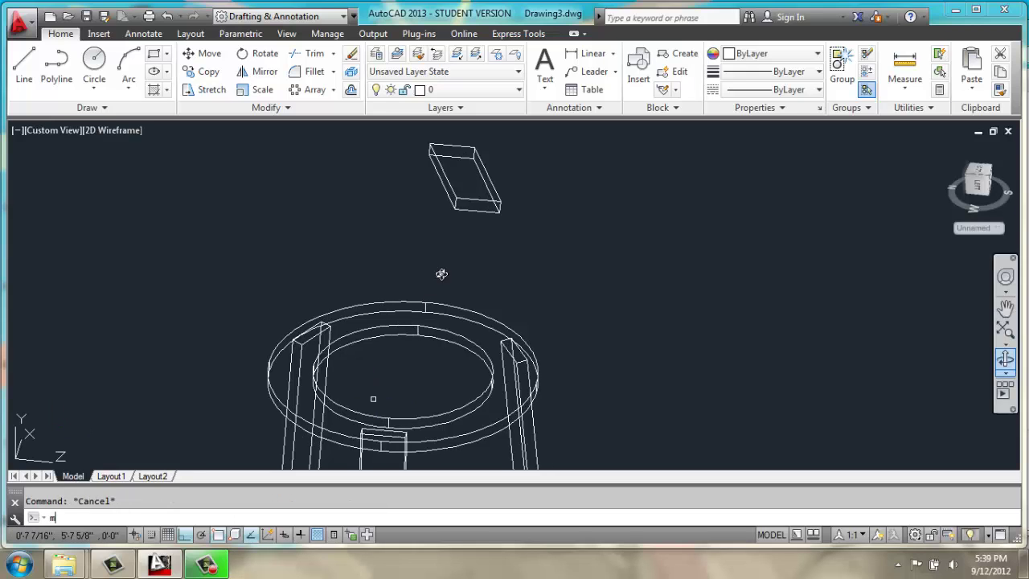
Move the arm bar from its base point onto the ring top's edge.
text(m)
key(Return)
click(465, 211)
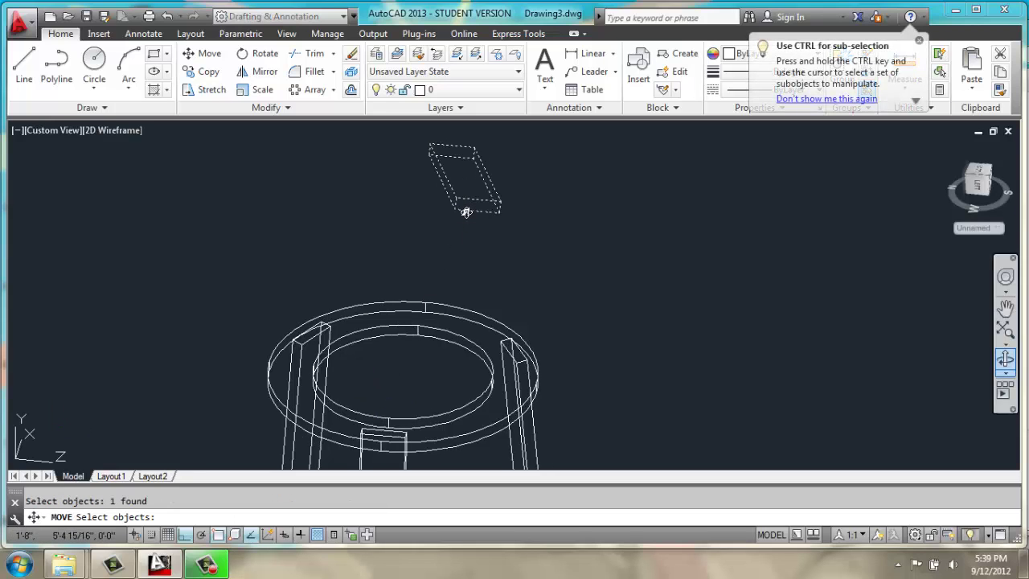
key(Return)
click(469, 235)
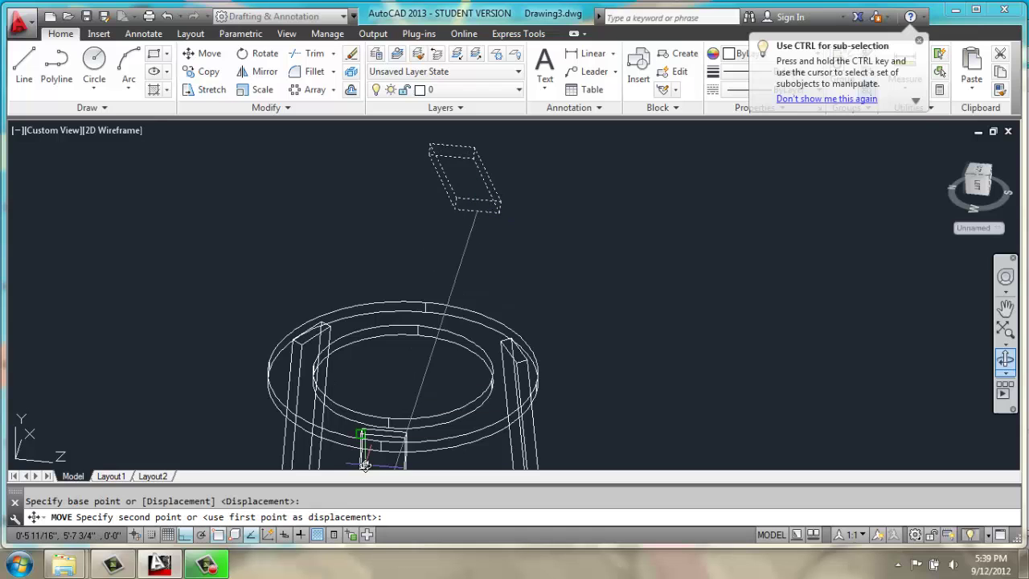
scroll(379, 450, up, 5)
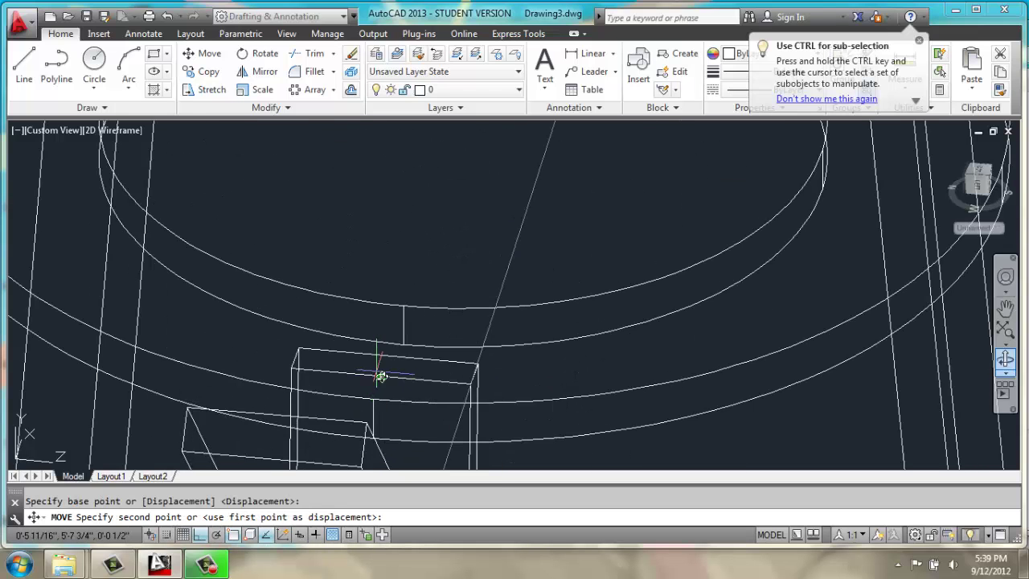
click(403, 374)
scroll(403, 374, down, 5)
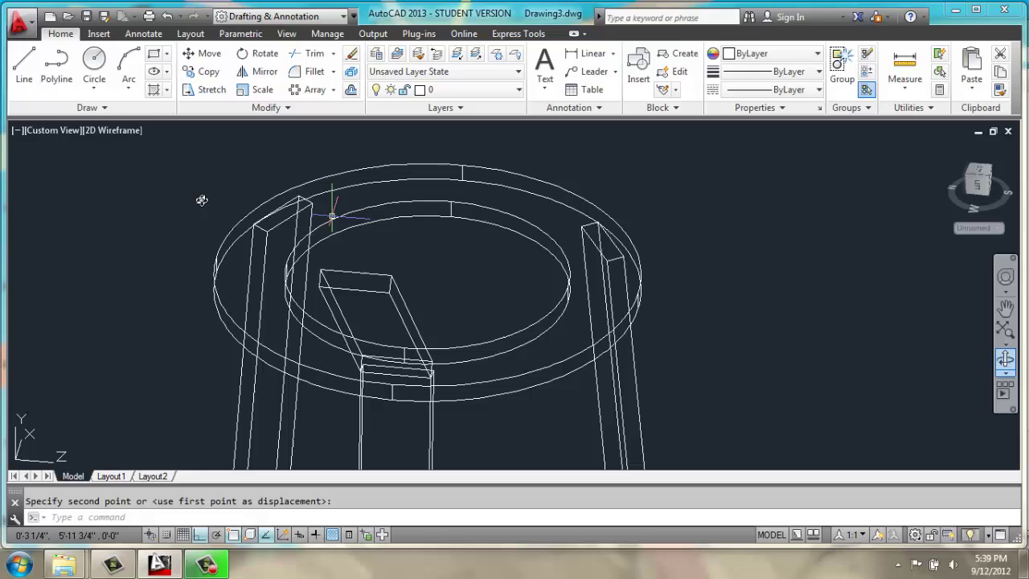
Return the viewport to the SW Isometric view.
click(47, 134)
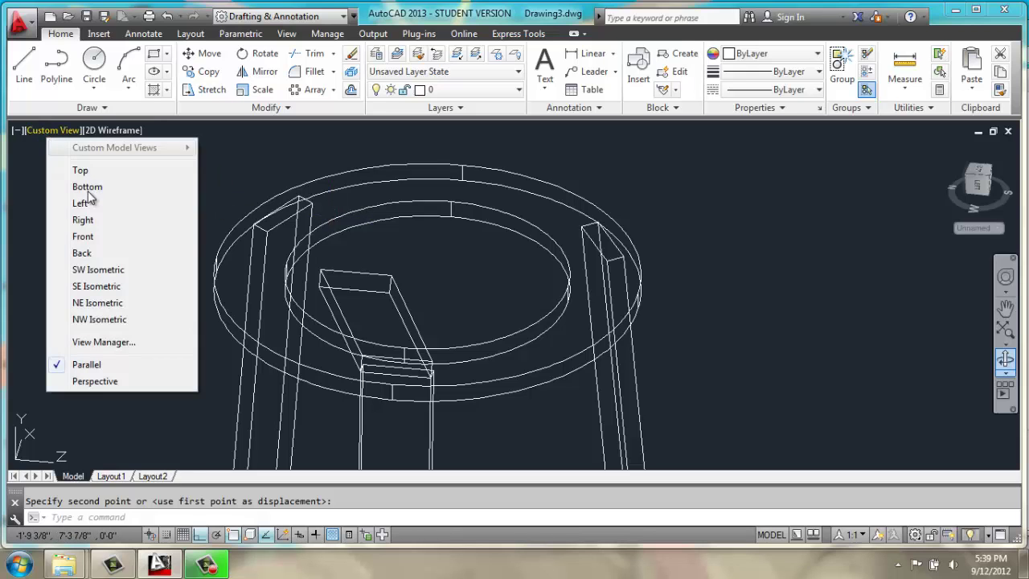
click(87, 268)
scroll(521, 161, up, 4)
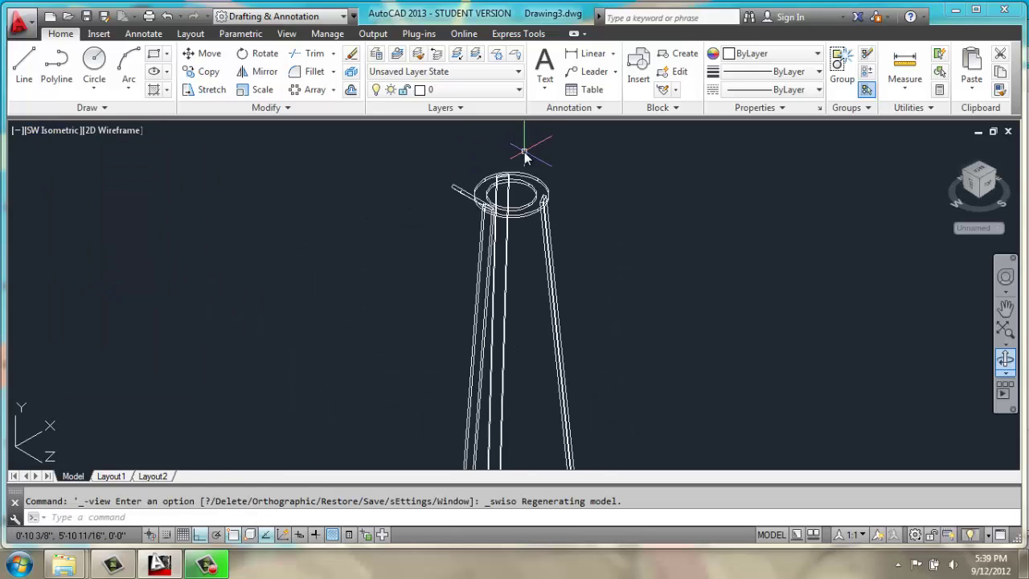
scroll(565, 237, up, 2)
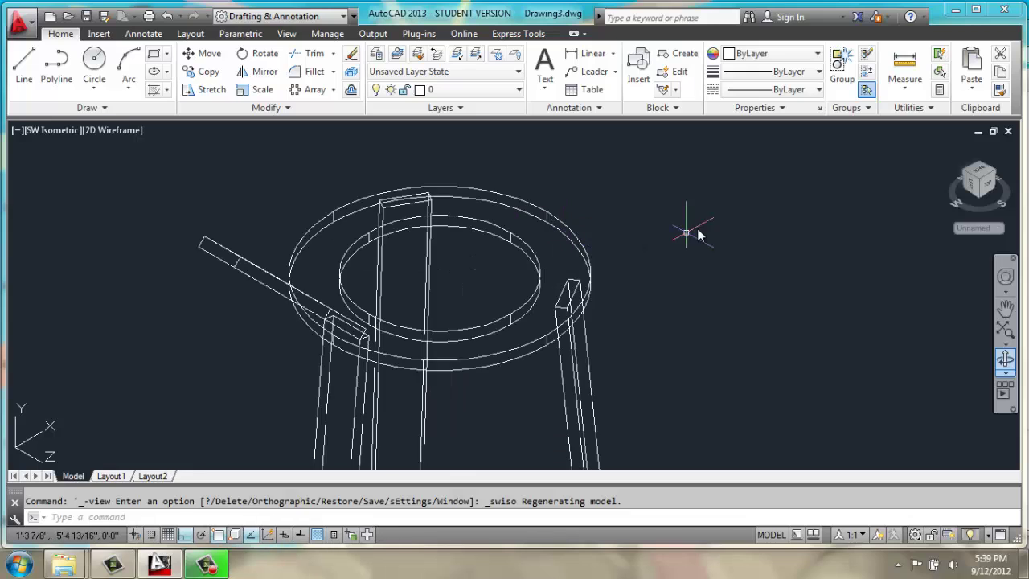
key(Escape)
Reset the UCS to World.
text(ucs)
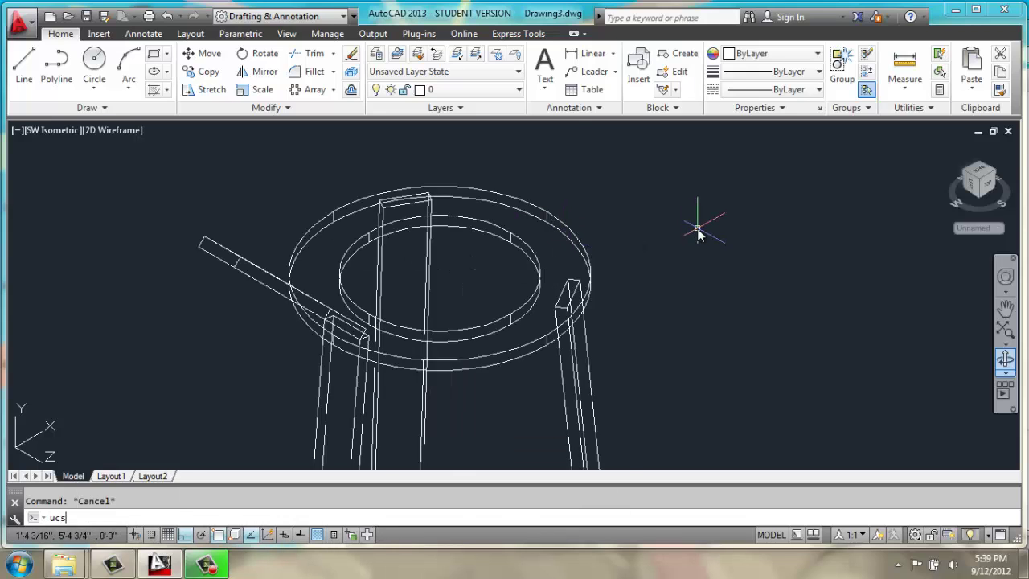
key(Return)
text(w)
key(Return)
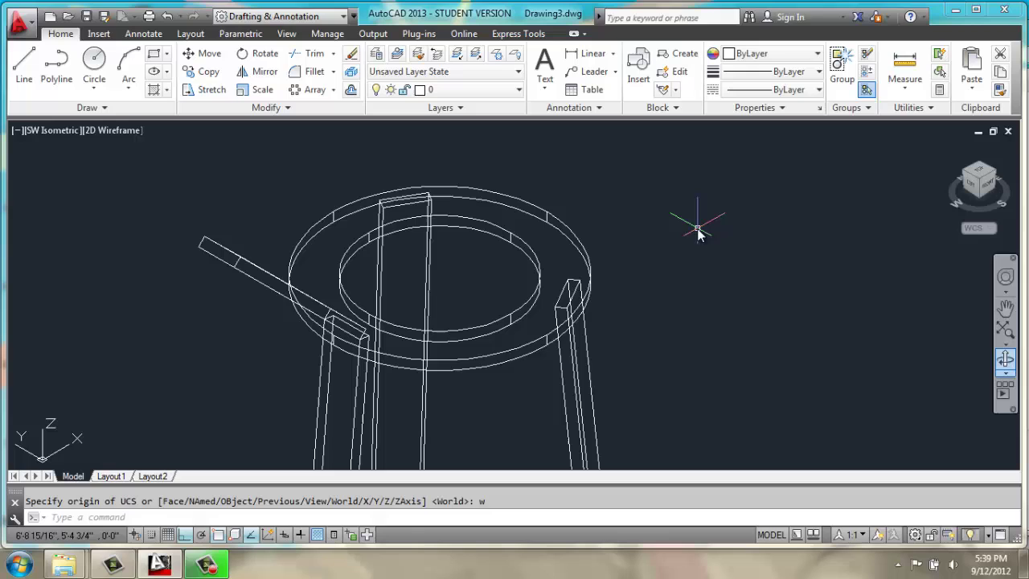
Polar-array the hook arm into 6 items around the ring top's centre.
click(321, 95)
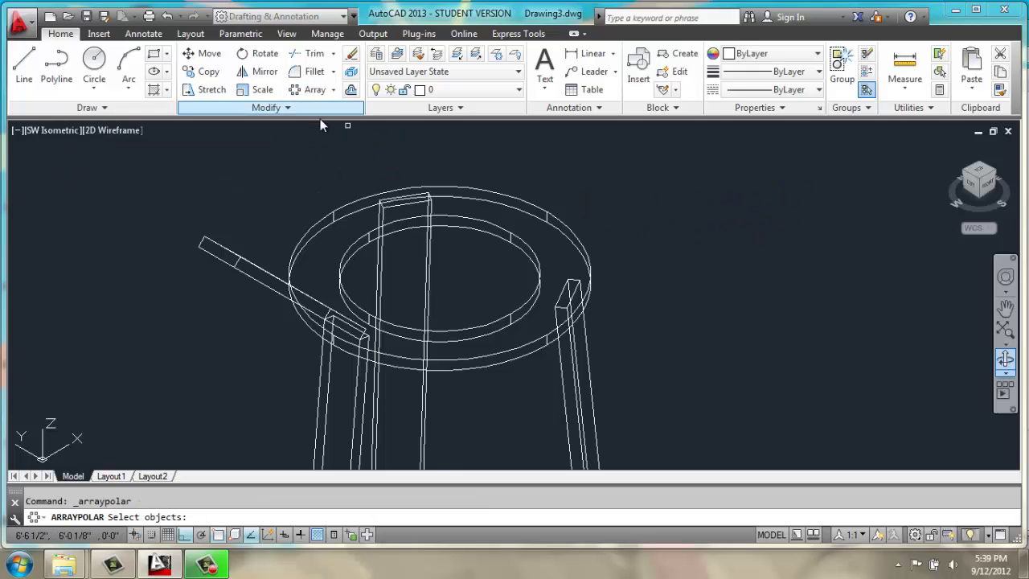
click(250, 273)
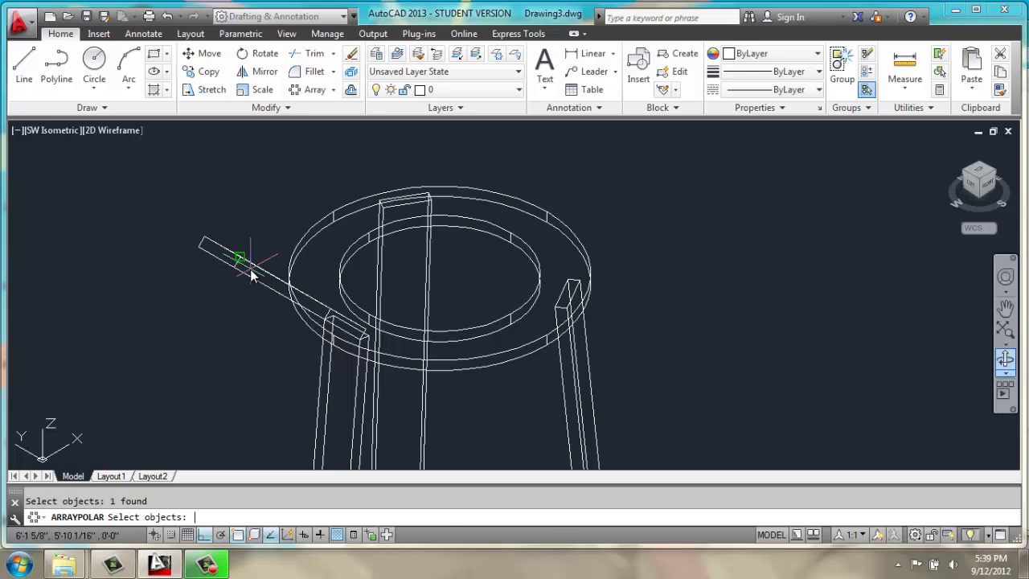
key(Return)
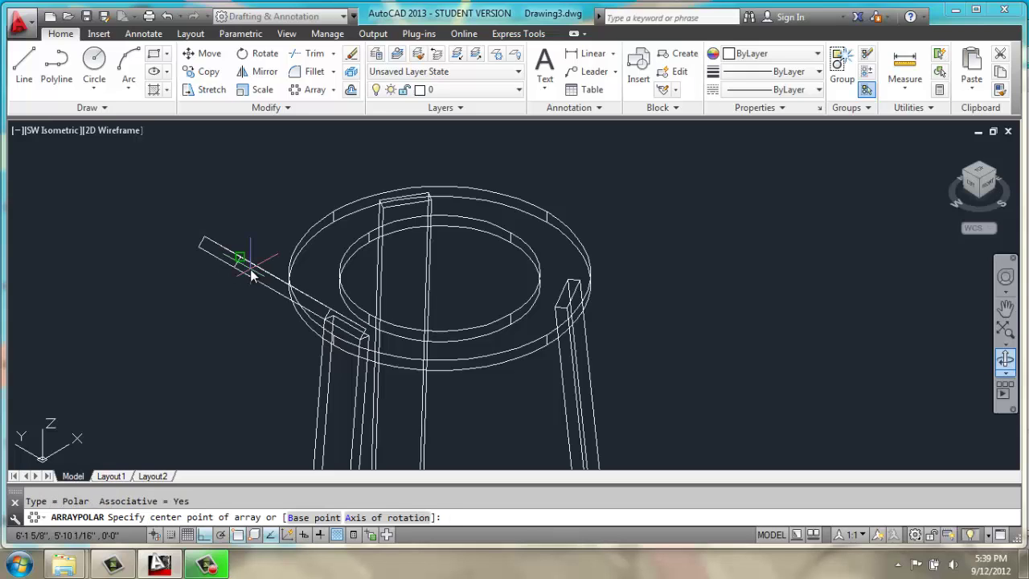
click(438, 274)
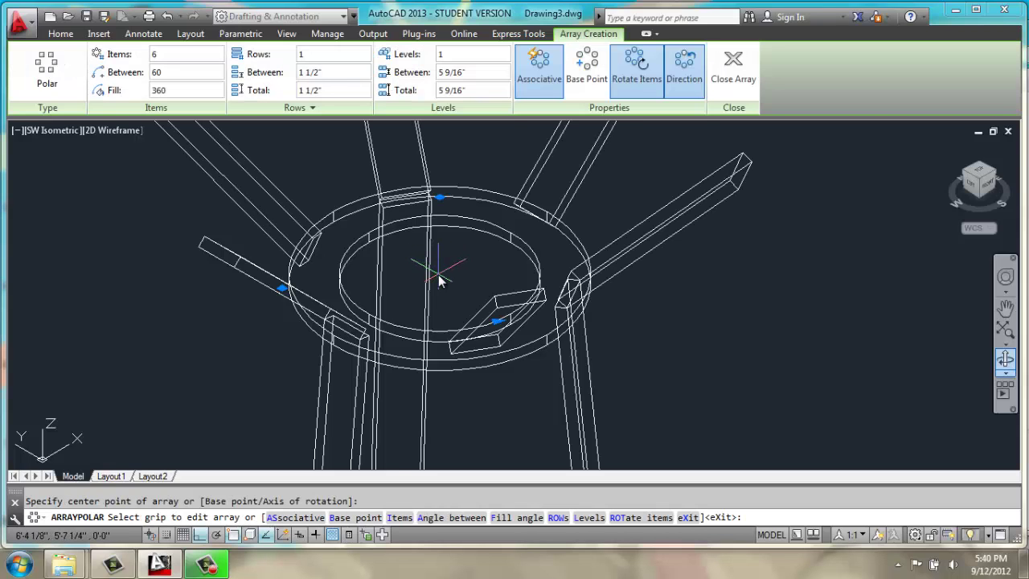
text(i)
key(Return)
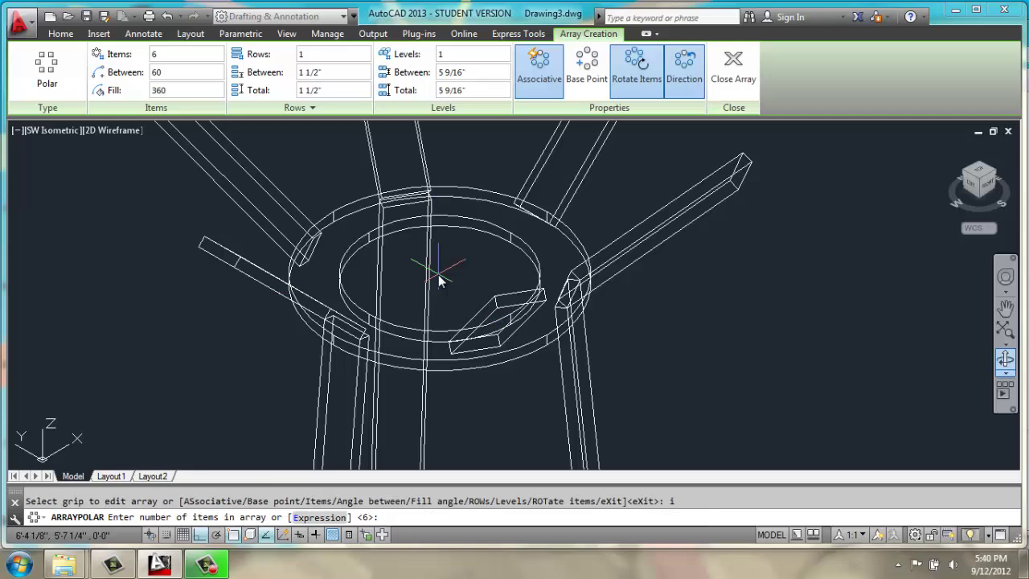
text(6)
key(Return)
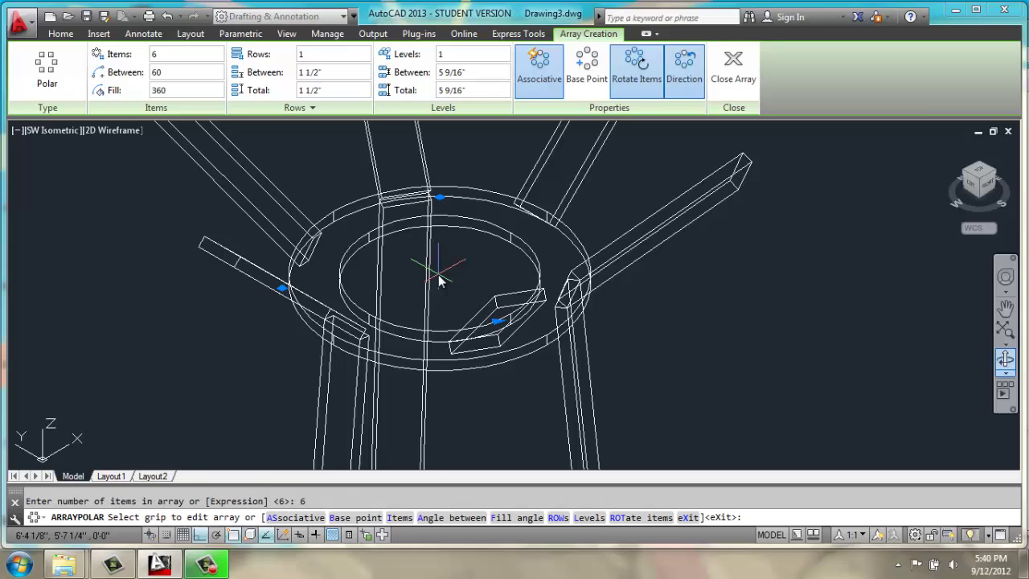
key(Return)
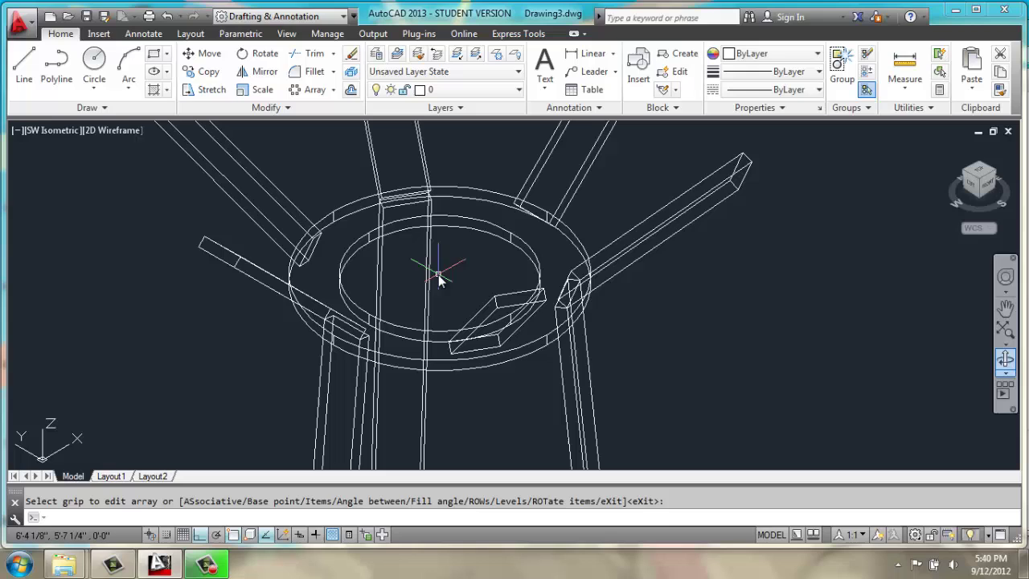
scroll(529, 241, down, 2)
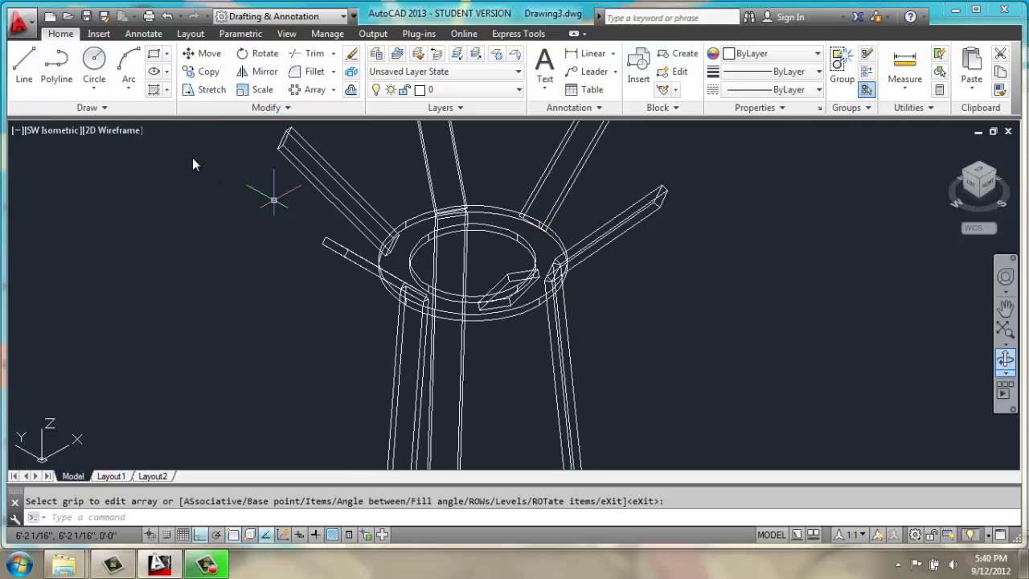
Apply the Conceptual visual style and orbit the shaded coat rack.
click(93, 131)
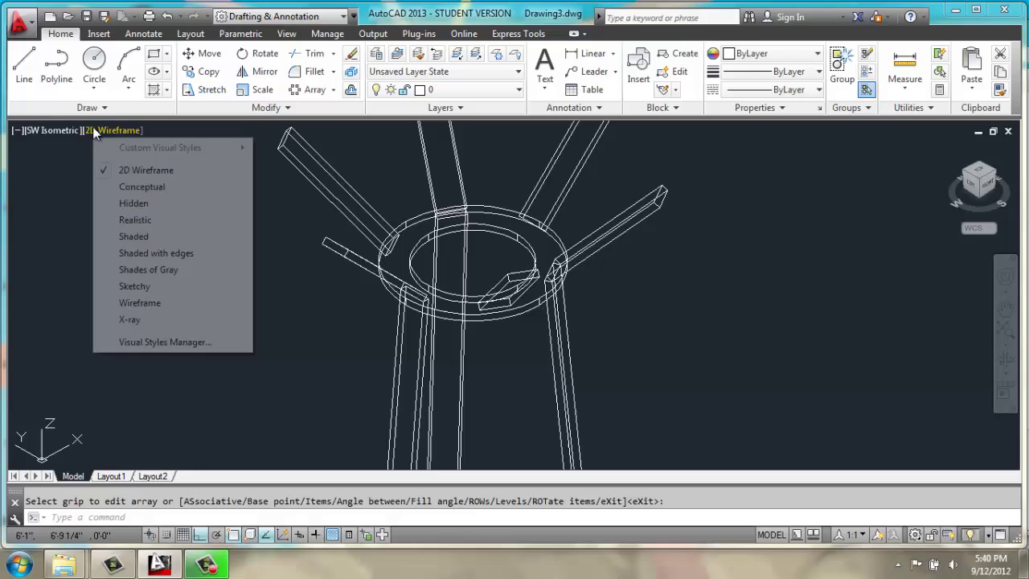
click(132, 186)
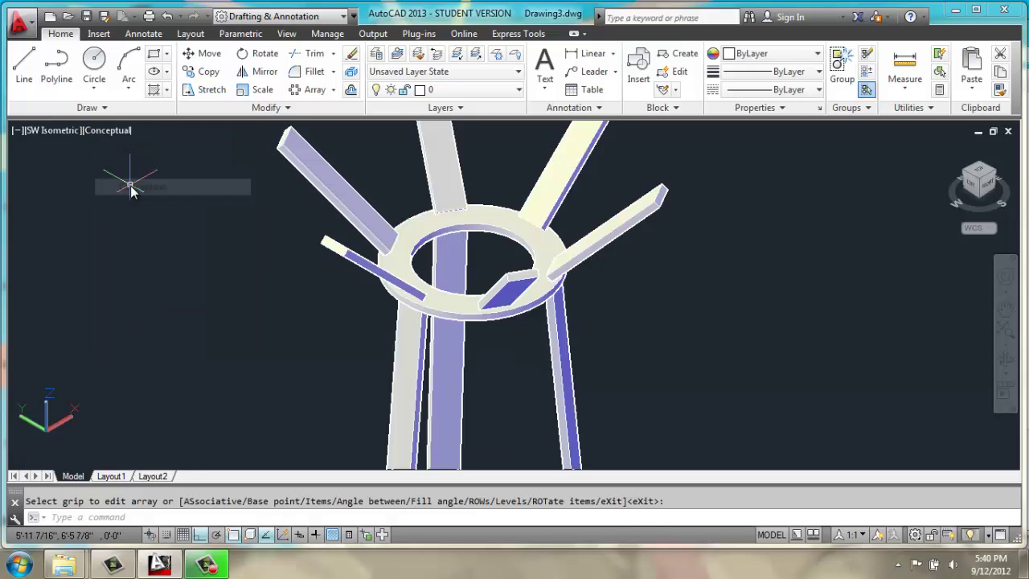
click(1011, 364)
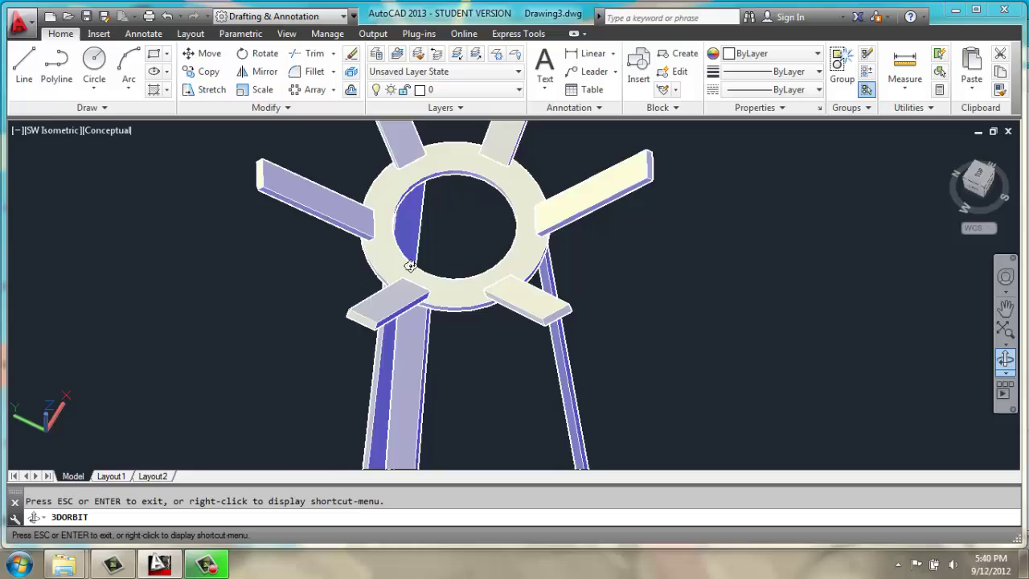